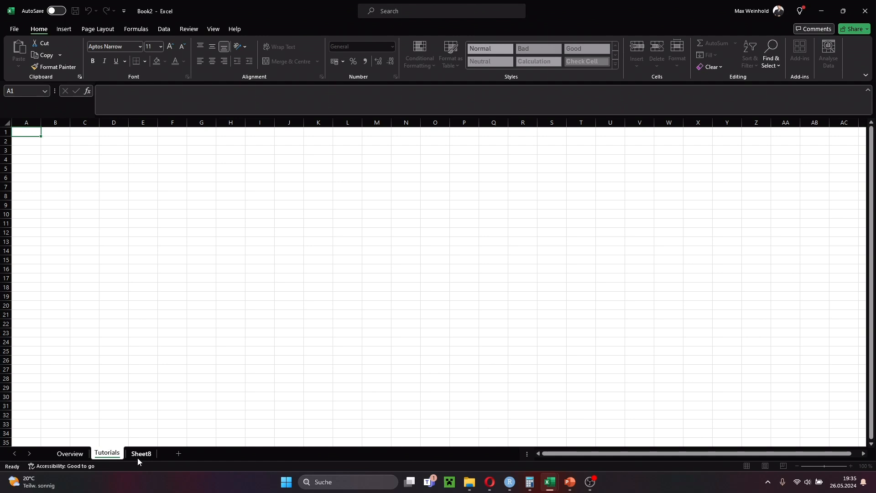
- Rename the Sheet8 worksheet as Coding
{"action": "left_click", "coordinate": [141, 455]}
{"action": "double_click", "coordinate": [142, 454]}
{"action": "type", "text": "Coding"}
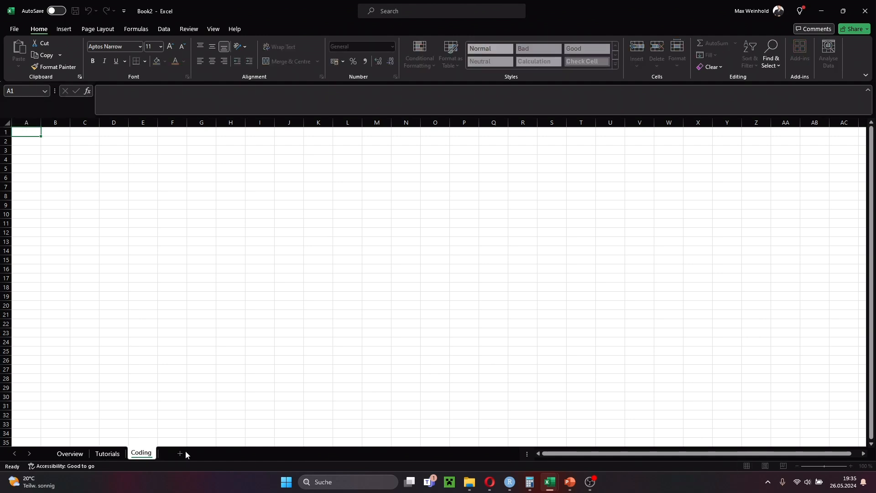
- Add a new worksheet after Coding and name it Sports
{"action": "left_click", "coordinate": [183, 453]}
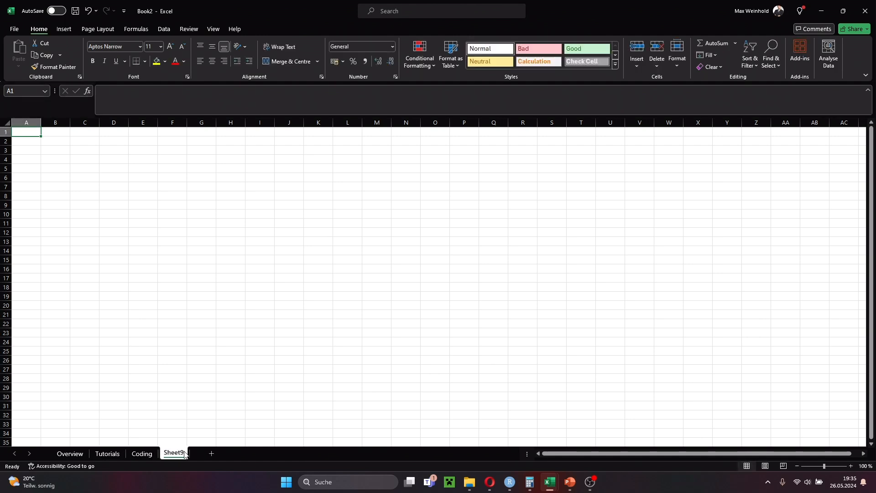
{"action": "double_click", "coordinate": [170, 454]}
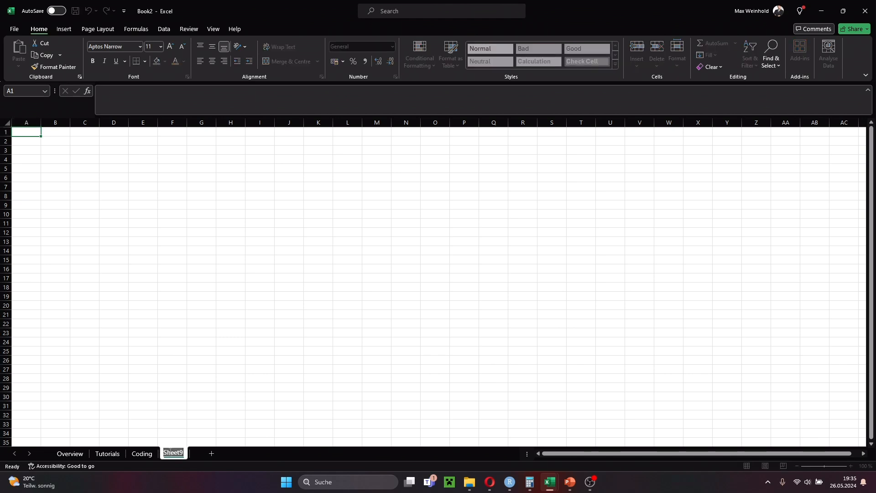
{"action": "type", "text": "Sports"}
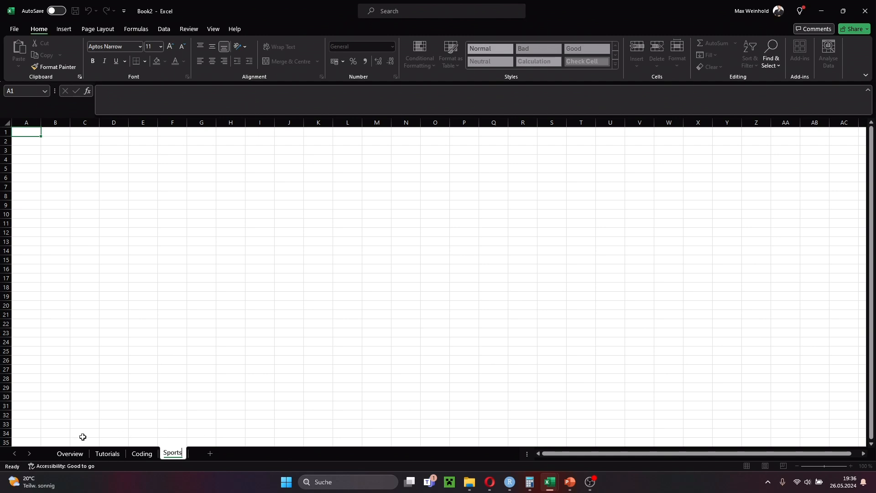
- On the Tutorials sheet, enter the column headers Date in A1 and Start time in B1
{"action": "left_click", "coordinate": [109, 455]}
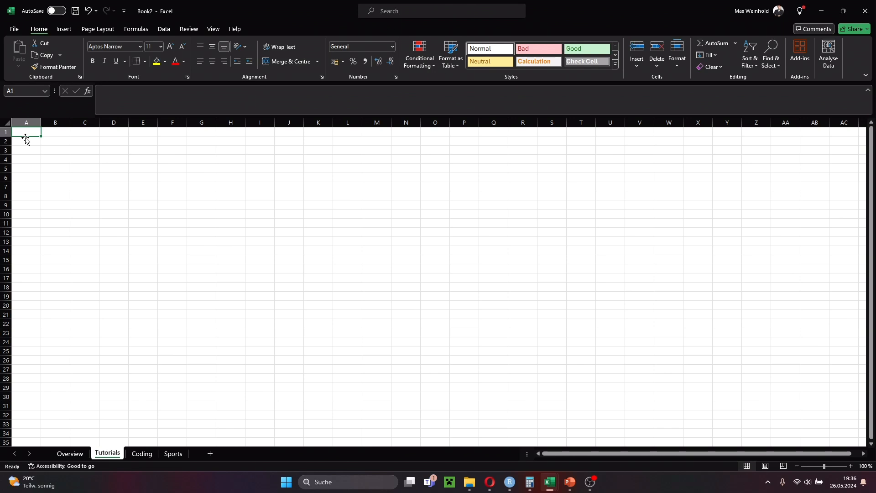
{"action": "type", "text": "Da"}
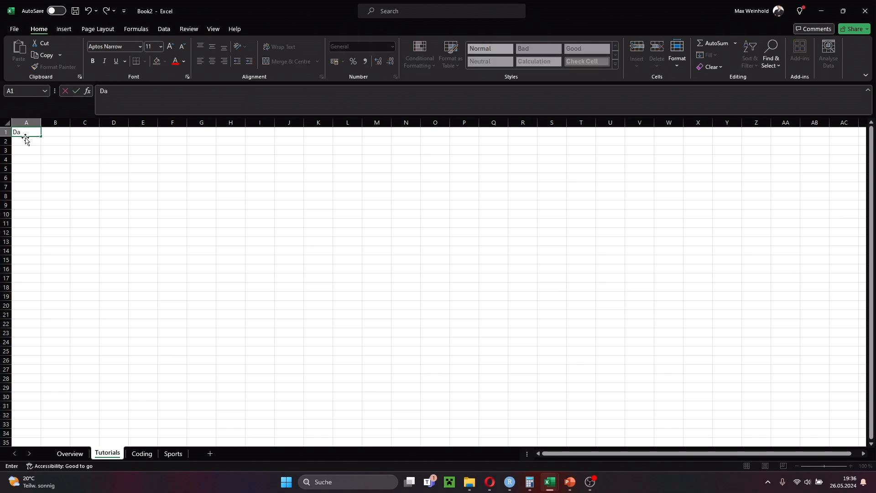
{"action": "type", "text": "te"}
{"action": "key", "text": "Tab"}
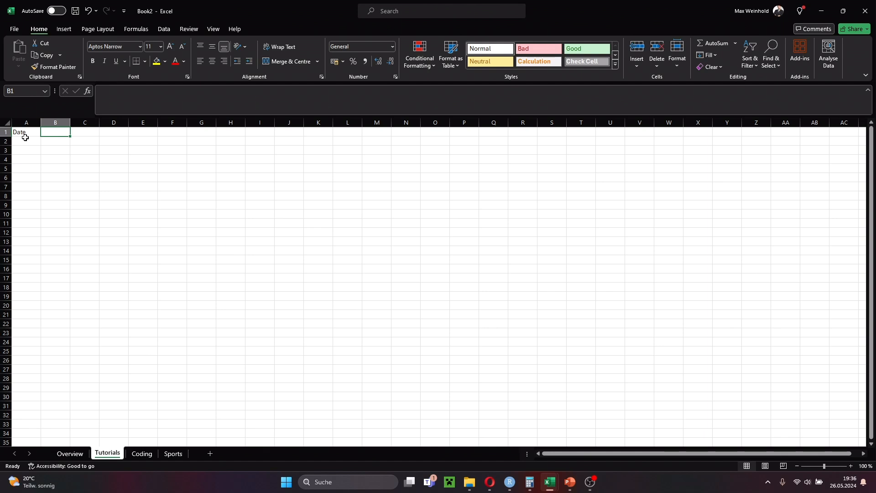
{"action": "type", "text": "Start "}
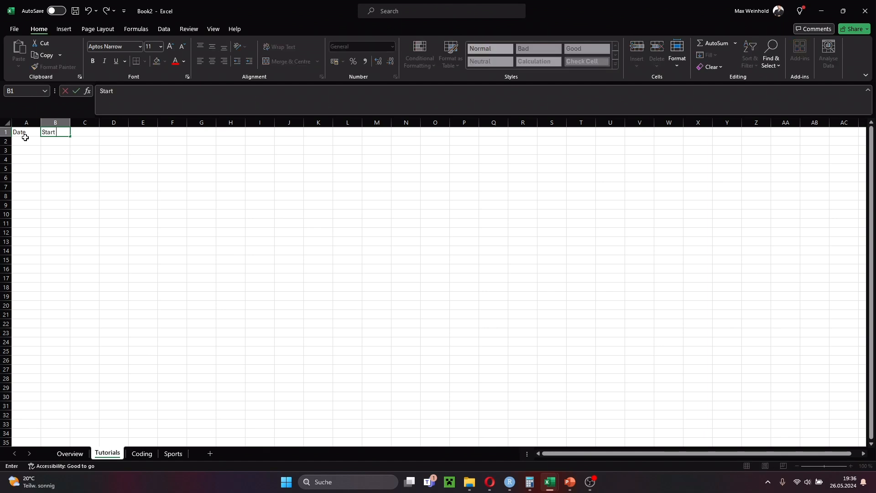
{"action": "type", "text": "time"}
{"action": "key", "text": "Return"}
{"action": "key", "text": "Up"}
{"action": "key", "text": "Right"}
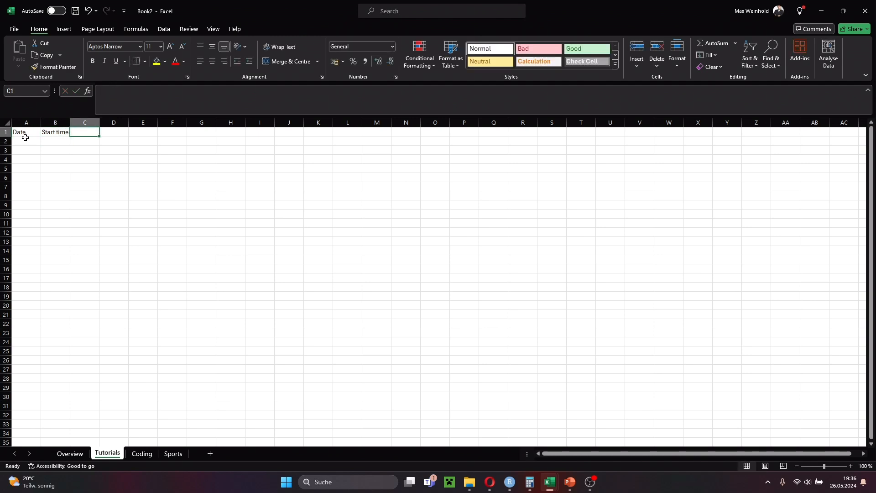
- Enter the column headers End Time in C1 and Difference in D1
{"action": "type", "text": "End T"}
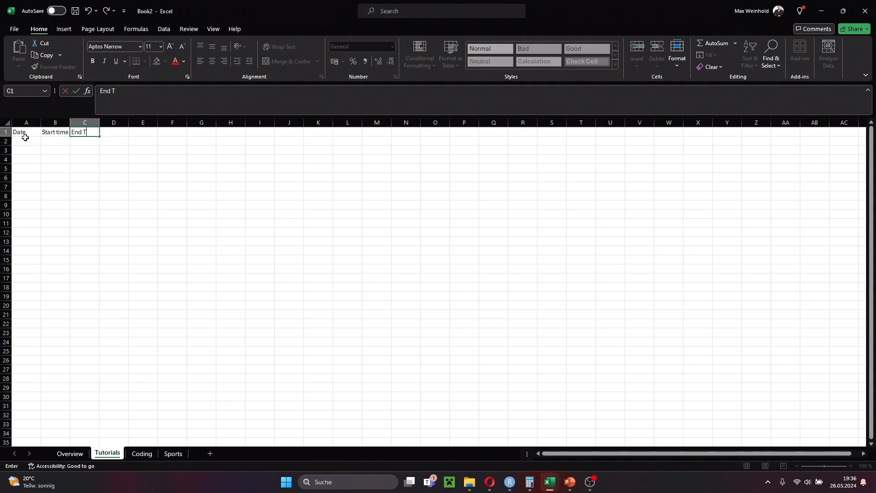
{"action": "type", "text": "iime"}
{"action": "key", "text": "BackSpace"}
{"action": "key", "text": "BackSpace"}
{"action": "type", "text": "me"}
{"action": "key", "text": "Tab"}
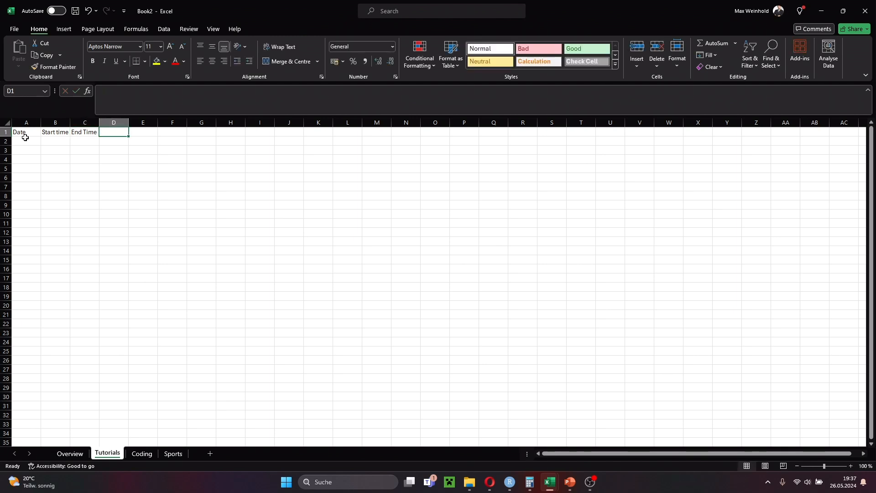
{"action": "type", "text": "Difference"}
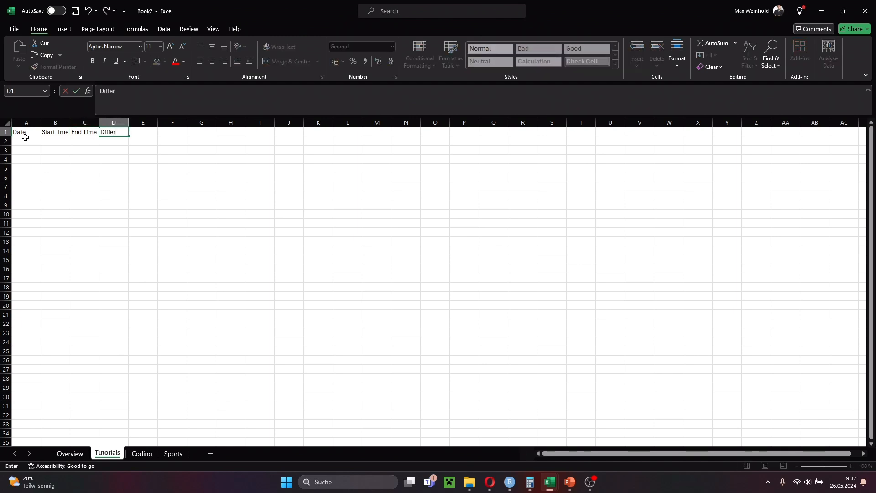
{"action": "key", "text": "Return"}
{"action": "key", "text": "Up"}
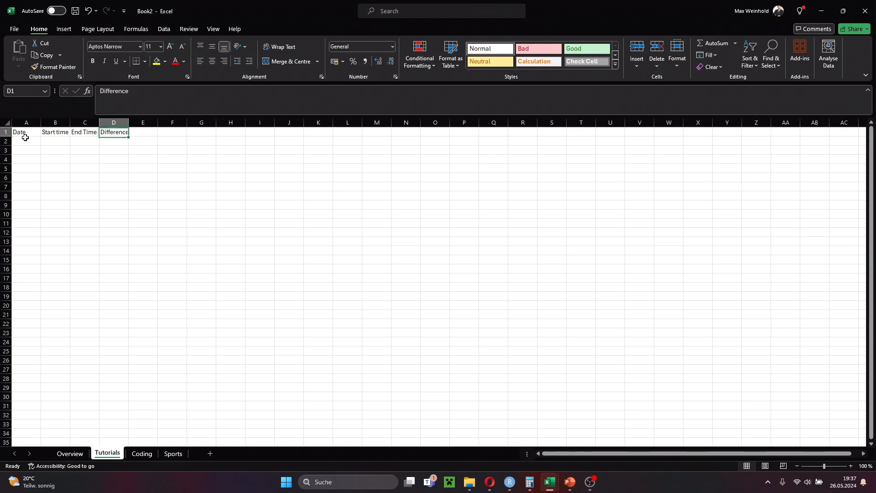
- Enter the column headers Minutes, Hours and Time in cells E1 to G1
{"action": "key", "text": "Right"}
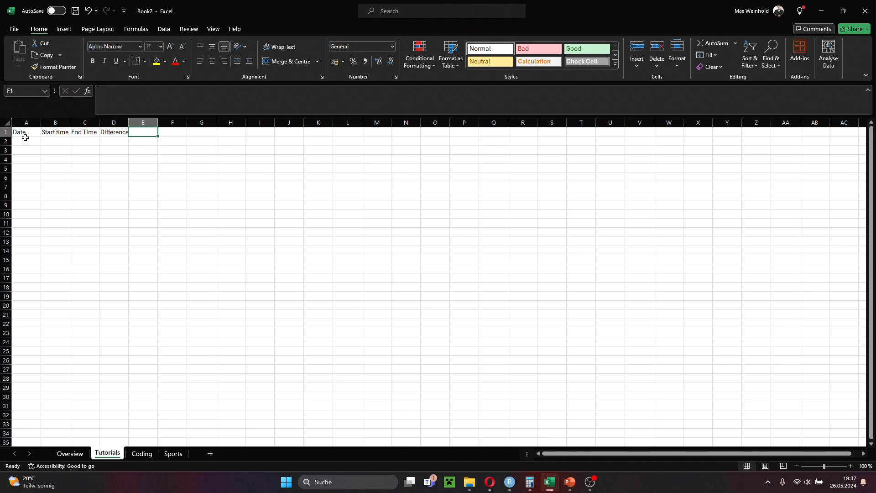
{"action": "type", "text": "Mi"}
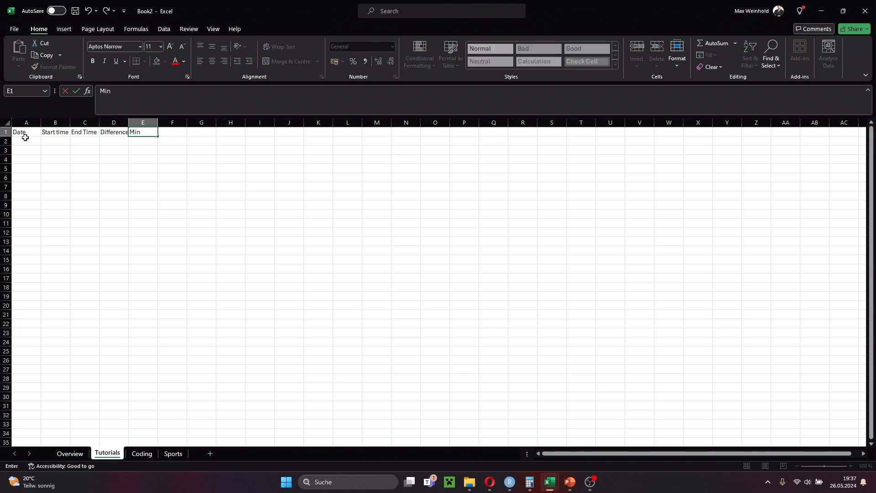
{"action": "type", "text": "nutes"}
{"action": "key", "text": "Tab"}
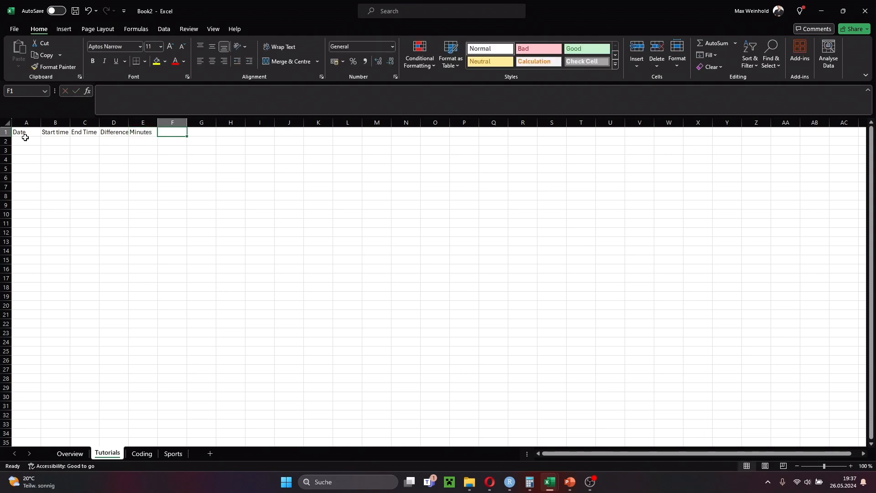
{"action": "type", "text": "Hours"}
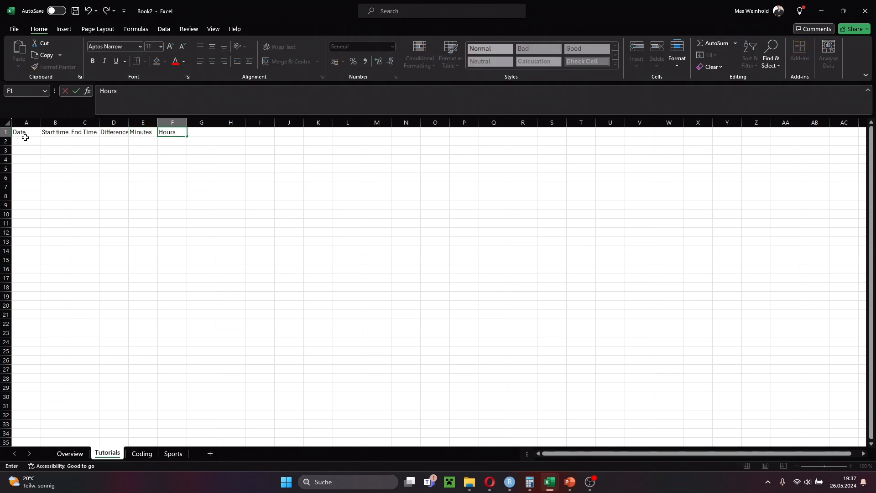
{"action": "key", "text": "Tab"}
{"action": "type", "text": "Time"}
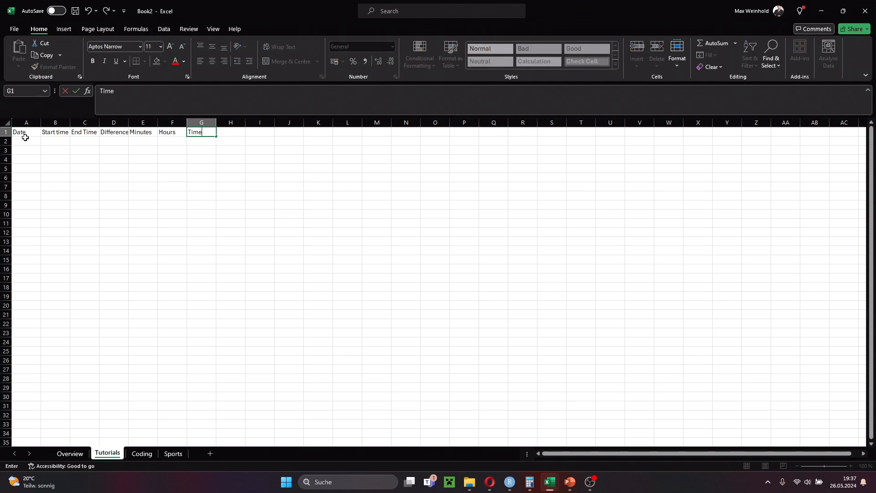
{"action": "key", "text": "Tab"}
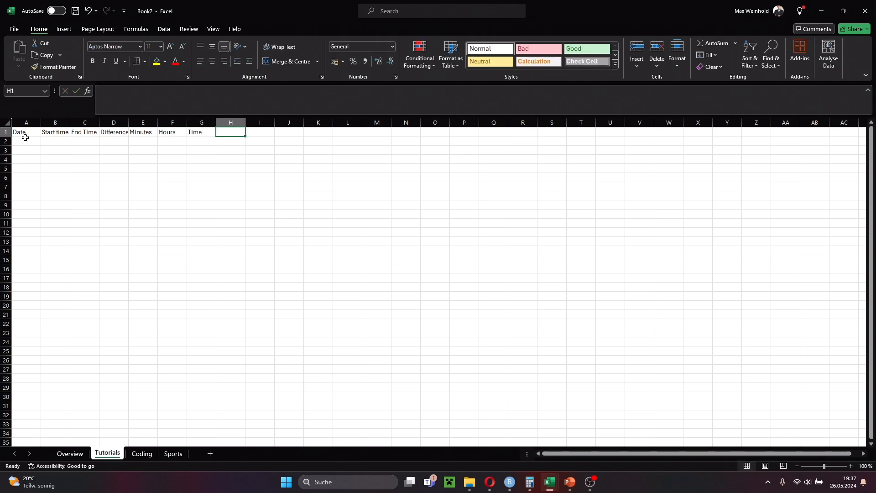
- Enter the column headers Cumulated in H1 and Cumulated_day in I1
{"action": "type", "text": "C"}
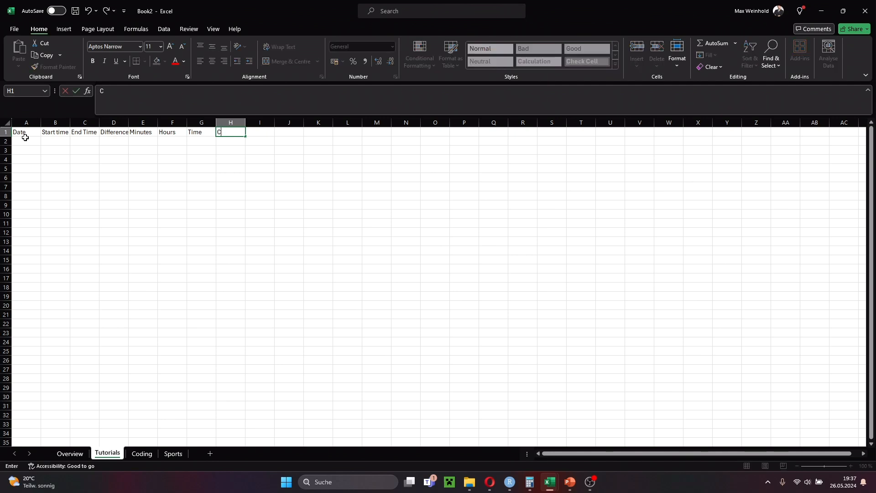
{"action": "type", "text": "umulated"}
{"action": "key", "text": "Tab"}
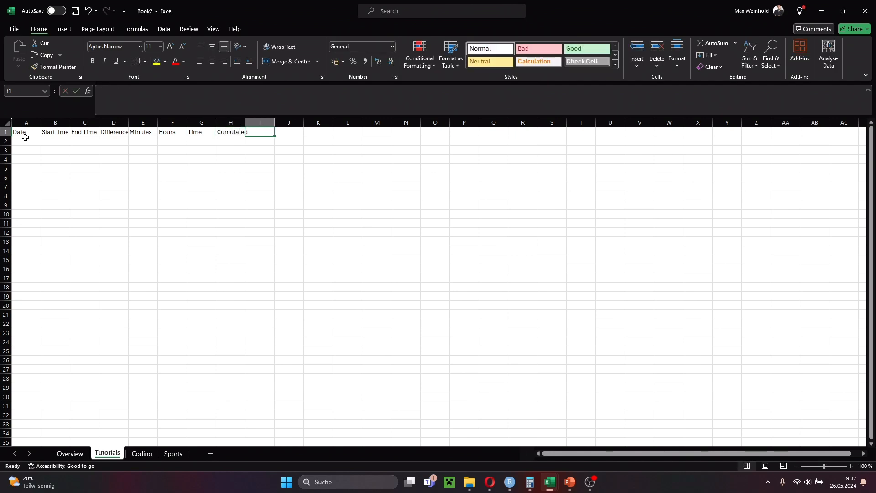
{"action": "type", "text": "Cumulated"}
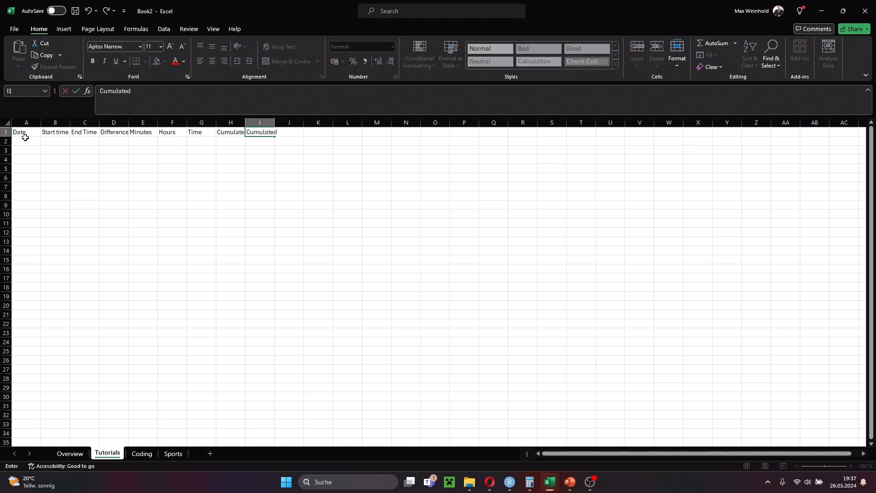
{"action": "type", "text": "_day"}
{"action": "key", "text": "Tab"}
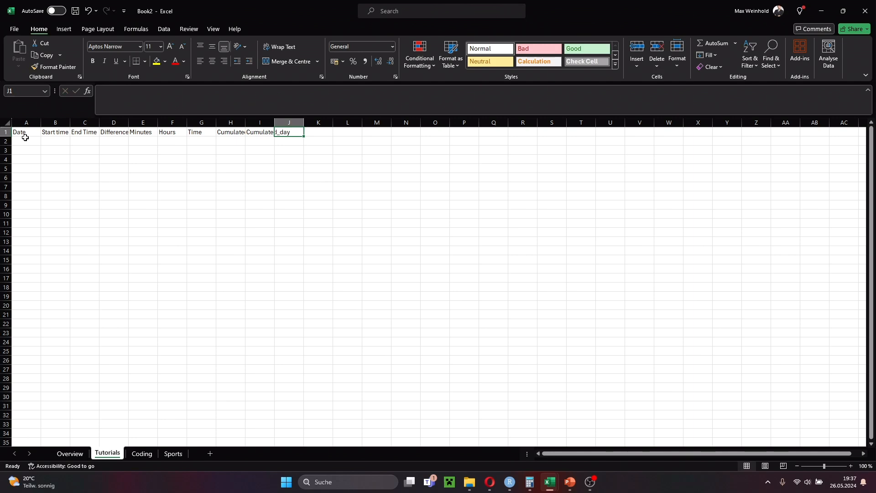
- Enter the column headers Transferred, Activity and Specifics in cells J1 to L1
{"action": "type", "text": "Transf"}
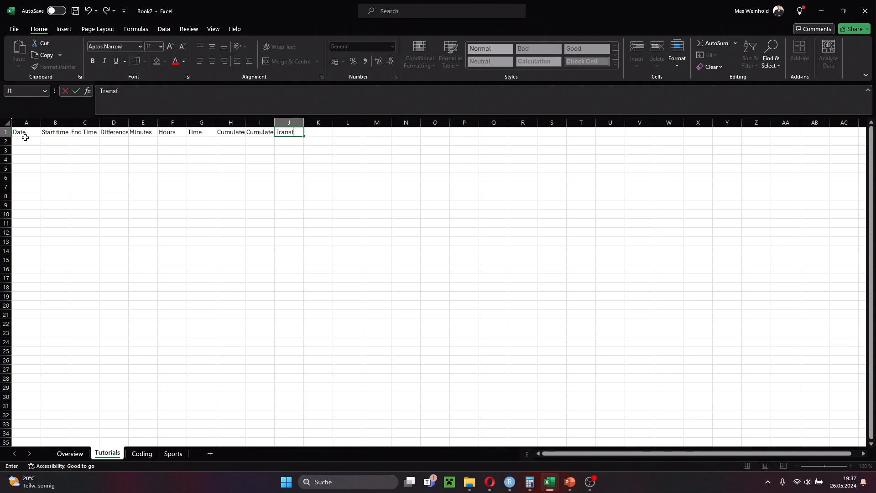
{"action": "type", "text": "ferred"}
{"action": "key", "text": "Tab"}
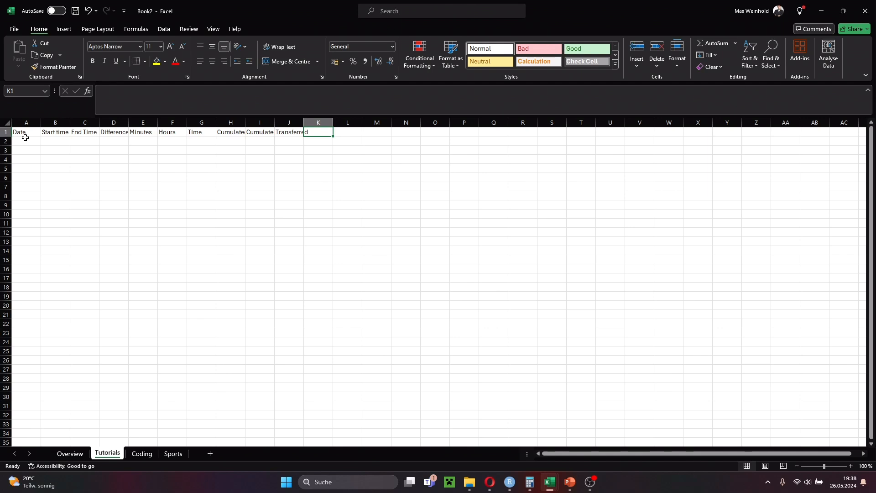
{"action": "type", "text": "Activity"}
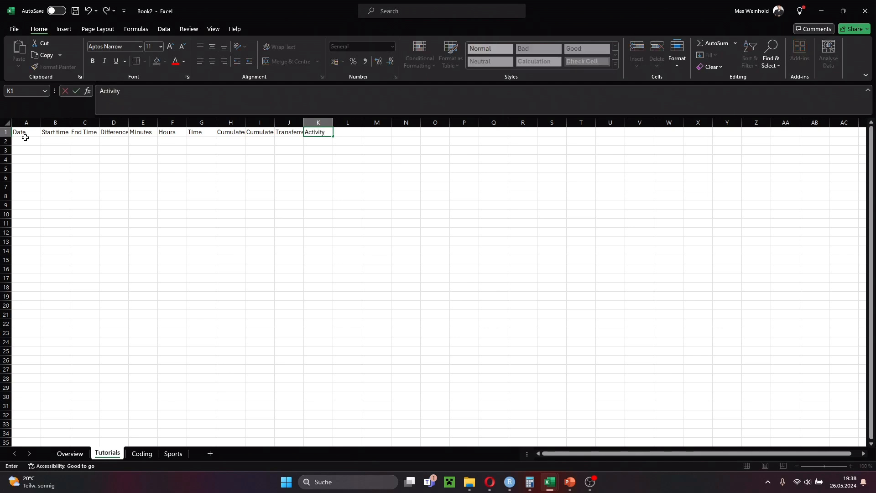
{"action": "key", "text": "Tab"}
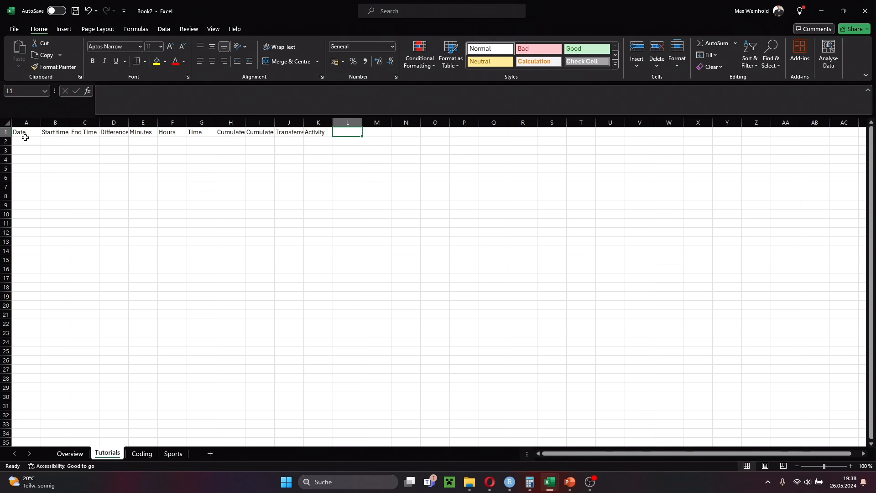
{"action": "type", "text": "Speci"}
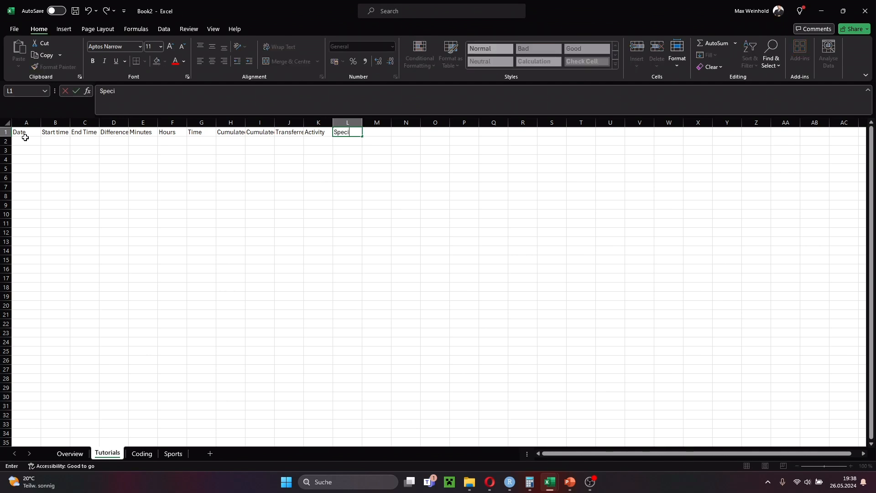
{"action": "type", "text": "fic"}
{"action": "key", "text": "Return"}
{"action": "key", "text": "Up"}
{"action": "key", "text": "Left"}
{"action": "key", "text": "Left"}
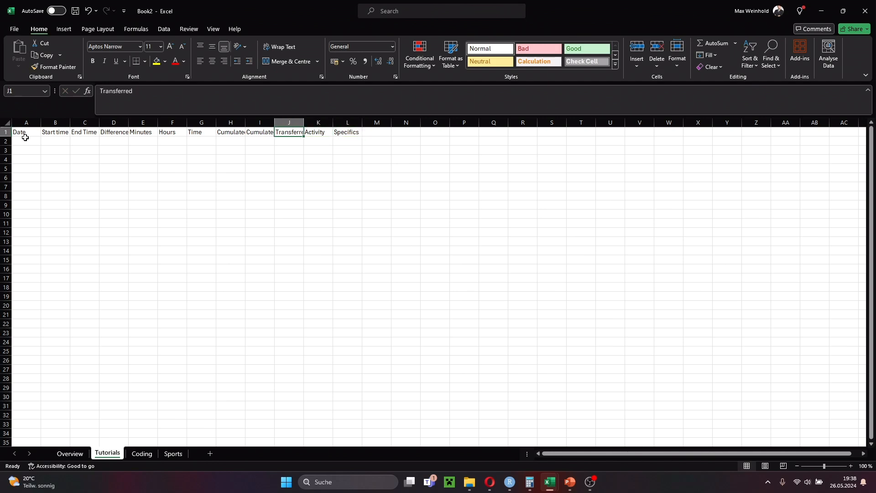
{"action": "key", "text": "Right"}
{"action": "key", "text": "shift+Right"}
{"action": "key", "text": "shift+Left"}
{"action": "key", "text": "shift+Right"}
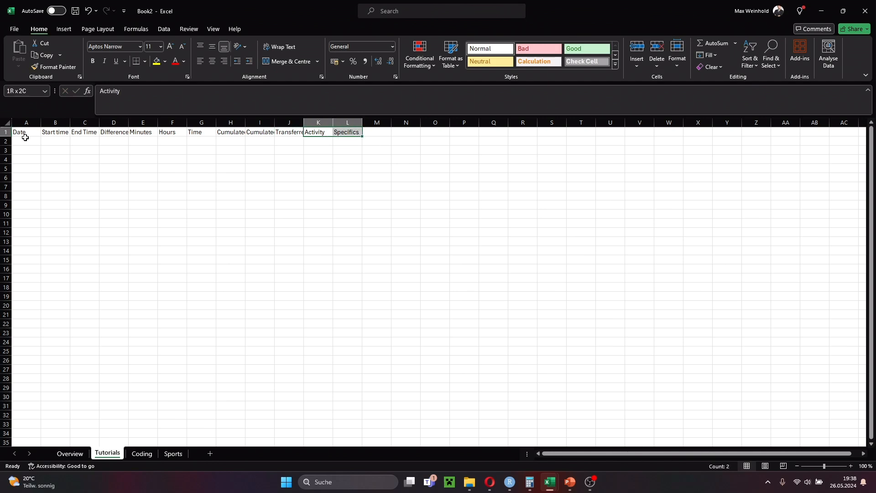
{"action": "key", "text": "shift+Down"}
{"action": "key", "text": "shift+Down"}
{"action": "key", "text": "shift+Down"}
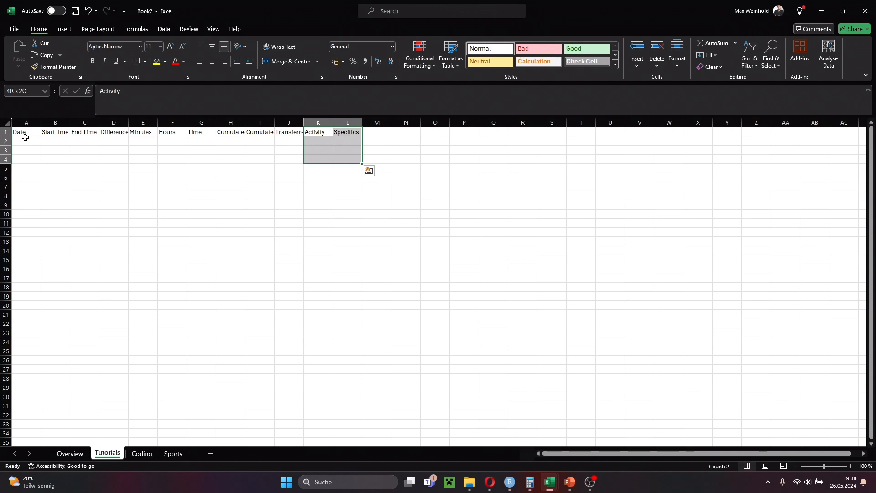
{"action": "key", "text": "Left"}
{"action": "key", "text": "Left"}
{"action": "key", "text": "Left"}
{"action": "key", "text": "Left"}
{"action": "key", "text": "Left"}
{"action": "key", "text": "Left"}
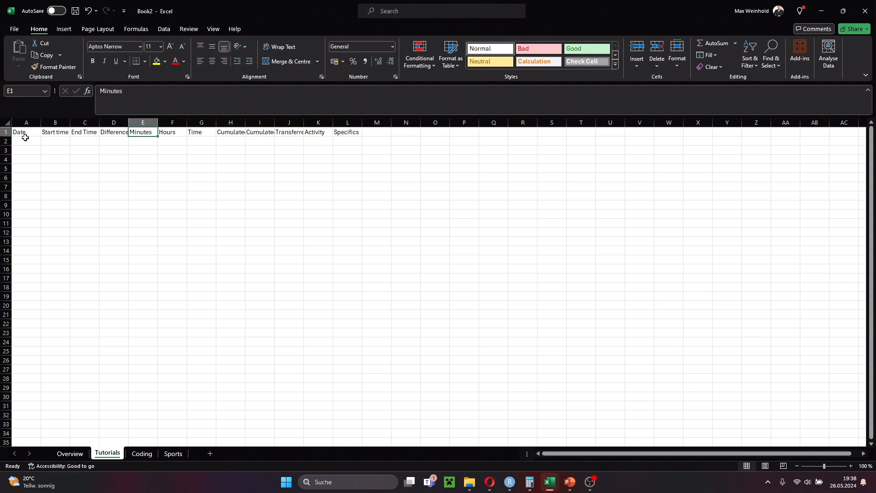
- Enter the date 11.5.24 in cell A2 under the Date header
{"action": "key", "text": "Down"}
{"action": "key", "text": "Left"}
{"action": "key", "text": "Left"}
{"action": "key", "text": "Left"}
{"action": "key", "text": "Left"}
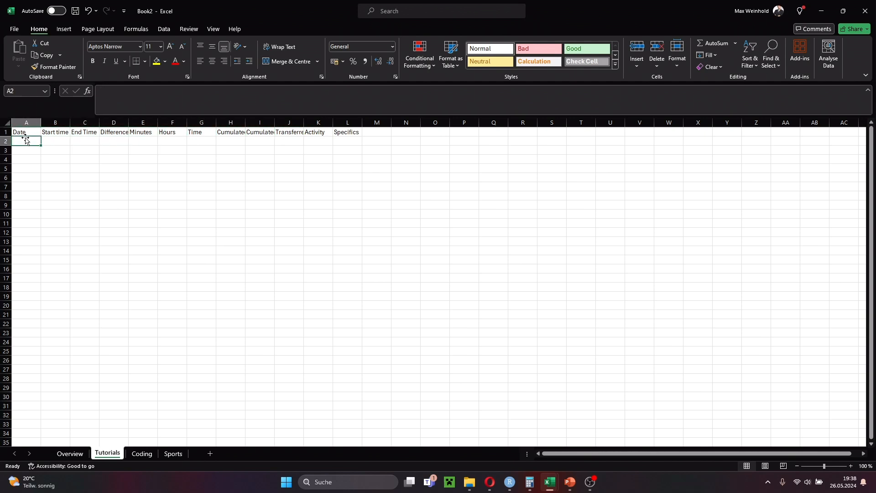
{"action": "type", "text": "11"}
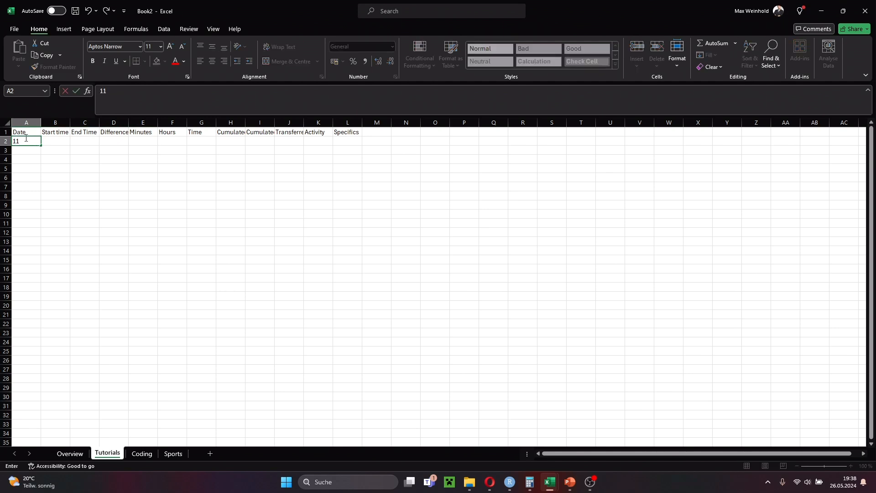
{"action": "type", "text": ".5.24"}
{"action": "key", "text": "Return"}
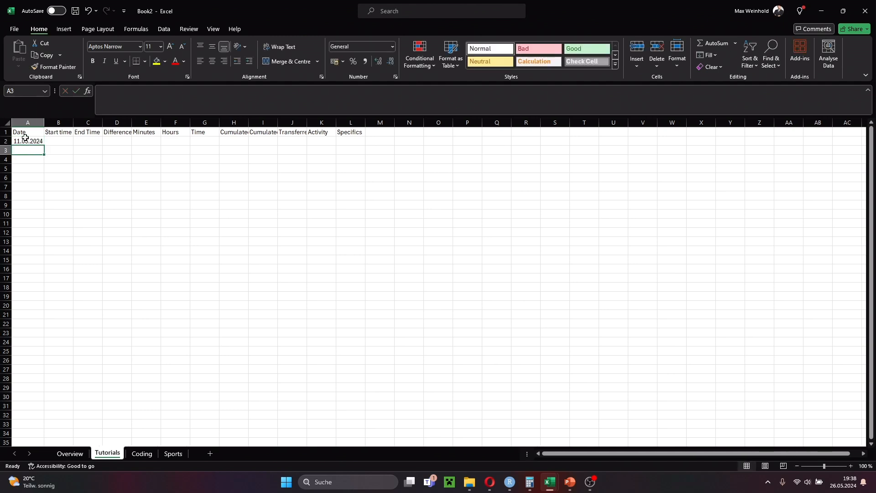
- Enter the start time 10:00 in cell B2 and the end time 11:00 in cell C2
{"action": "key", "text": "Up"}
{"action": "key", "text": "Right"}
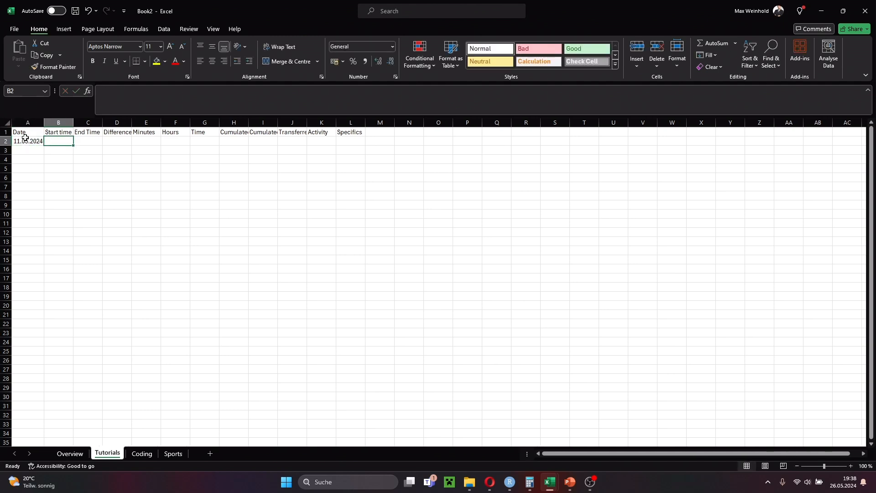
{"action": "type", "text": "10"}
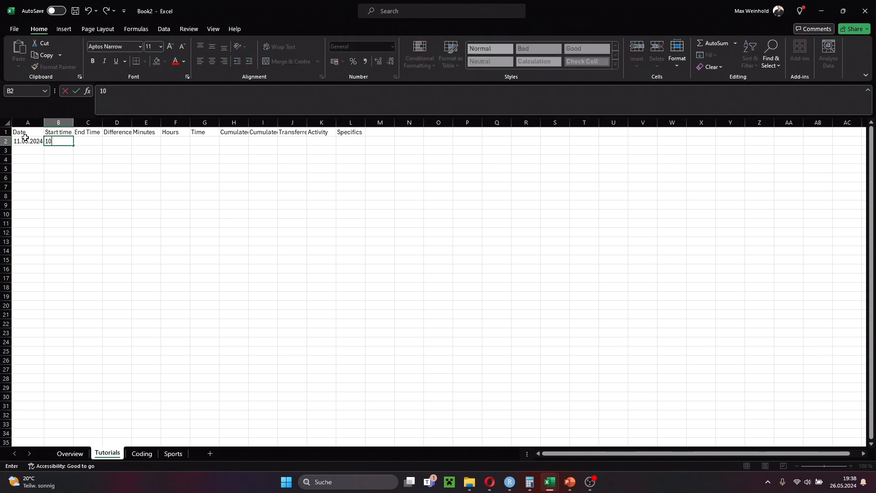
{"action": "type", "text": ":00"}
{"action": "key", "text": "Tab"}
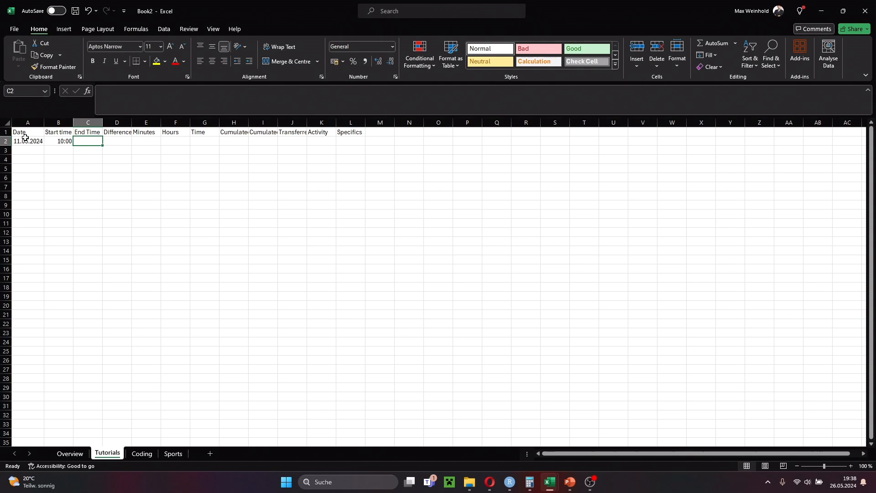
{"action": "type", "text": "11:00"}
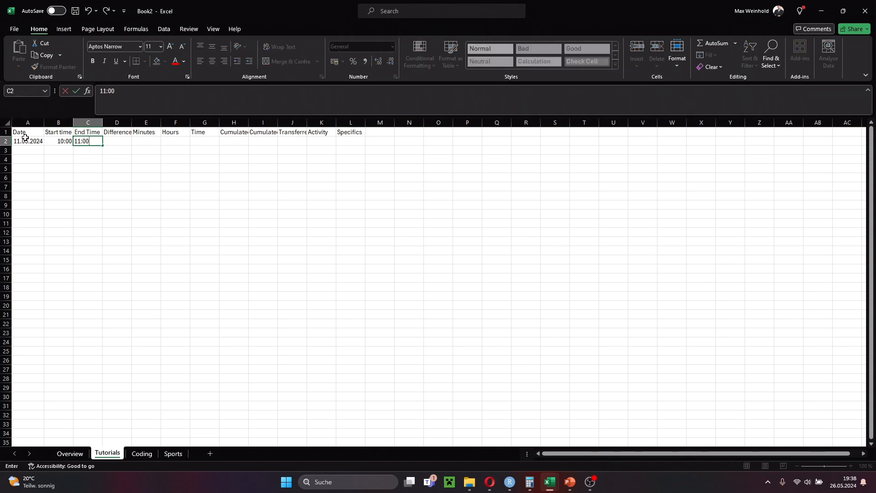
{"action": "key", "text": "Return"}
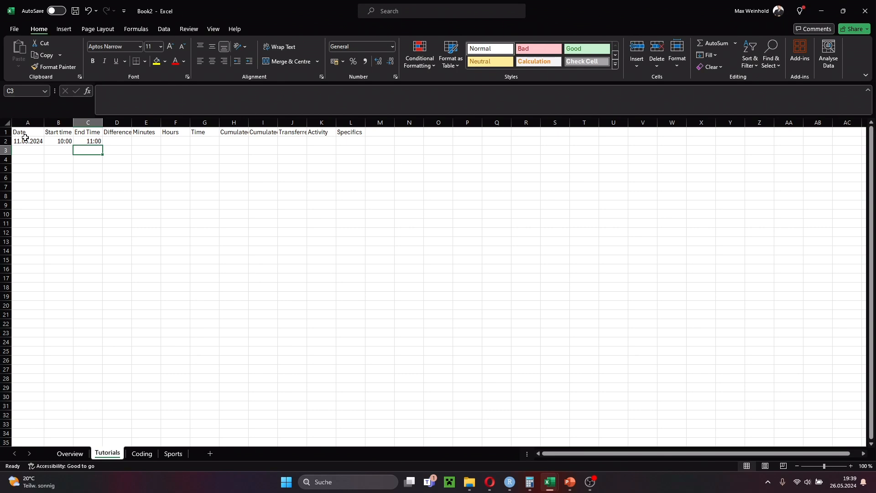
- Enter Tutorial 1 in cell K2 under the Activity header
{"action": "key", "text": "Up"}
{"action": "key", "text": "Right"}
{"action": "key", "text": "Right"}
{"action": "key", "text": "Right"}
{"action": "key", "text": "Right"}
{"action": "key", "text": "Right"}
{"action": "key", "text": "Right"}
{"action": "key", "text": "Right"}
{"action": "key", "text": "Right"}
{"action": "key", "text": "Right"}
{"action": "key", "text": "Right"}
{"action": "key", "text": "Right"}
{"action": "key", "text": "Right"}
{"action": "key", "text": "Right"}
{"action": "key", "text": "Right"}
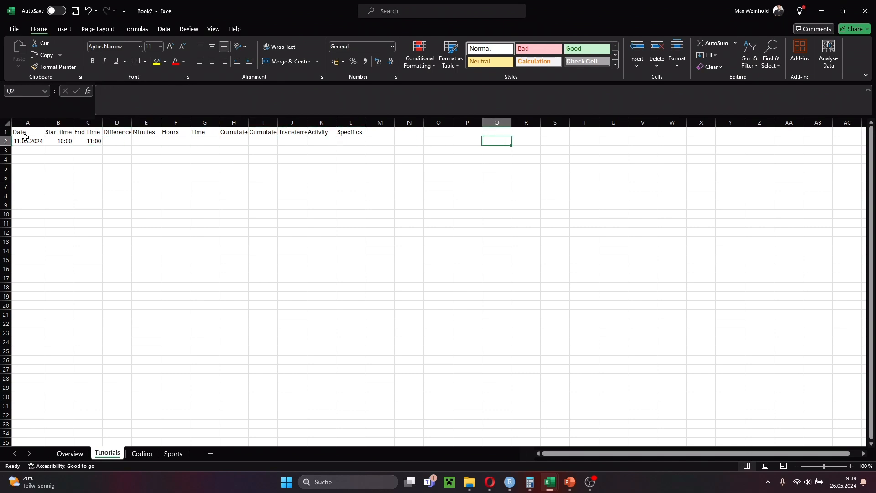
{"action": "key", "text": "Left"}
{"action": "key", "text": "Left"}
{"action": "key", "text": "Left"}
{"action": "key", "text": "Left"}
{"action": "key", "text": "Left"}
{"action": "key", "text": "Left"}
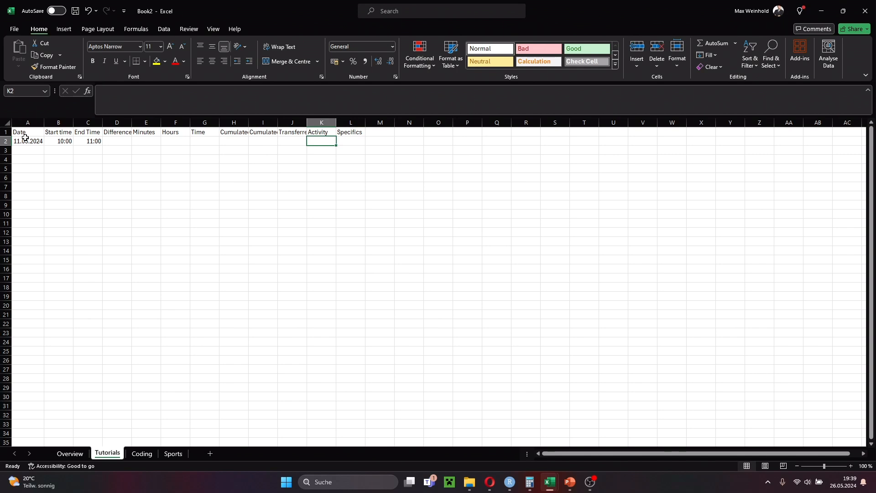
{"action": "type", "text": "T"}
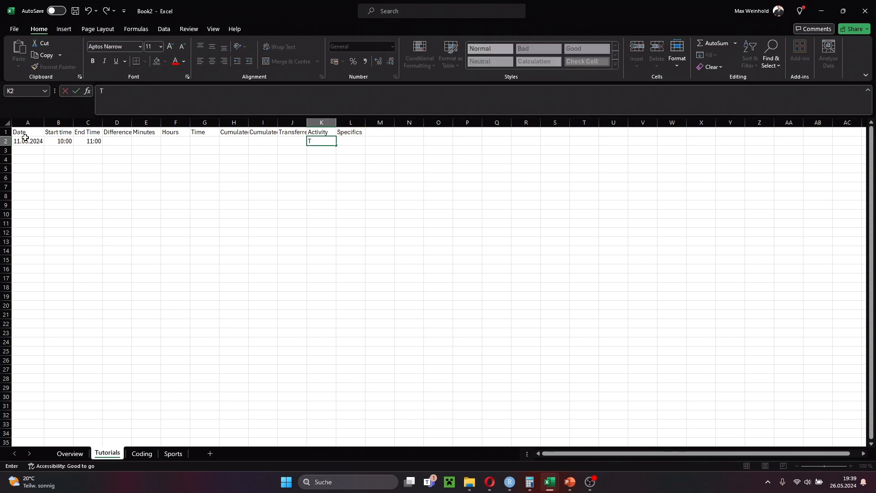
{"action": "type", "text": "utori"}
{"action": "key", "text": "BackSpace"}
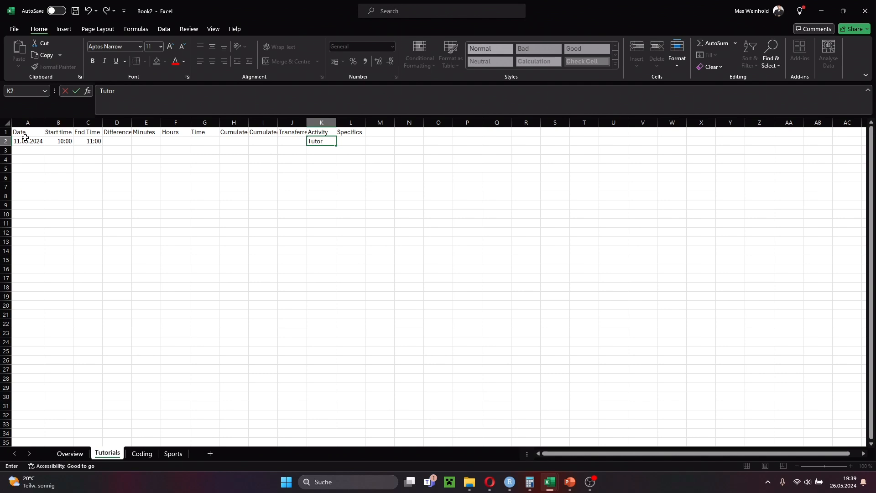
{"action": "type", "text": "ial 1"}
{"action": "key", "text": "Tab"}
- Enter the text Writing a script in cell L2 under the Specifics header
{"action": "type", "text": "Wr"}
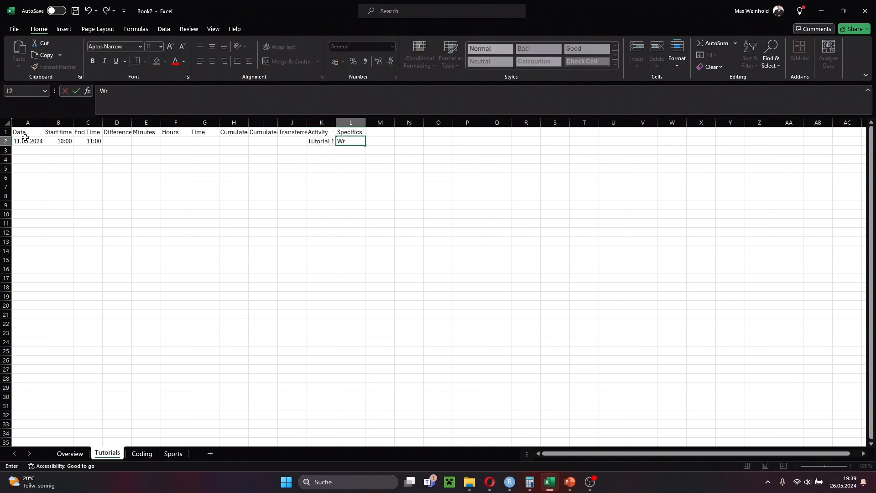
{"action": "type", "text": "iting an  scripzt"}
{"action": "key", "text": "Return"}
{"action": "key", "text": "Up"}
{"action": "key", "text": "Left"}
{"action": "key", "text": "Left"}
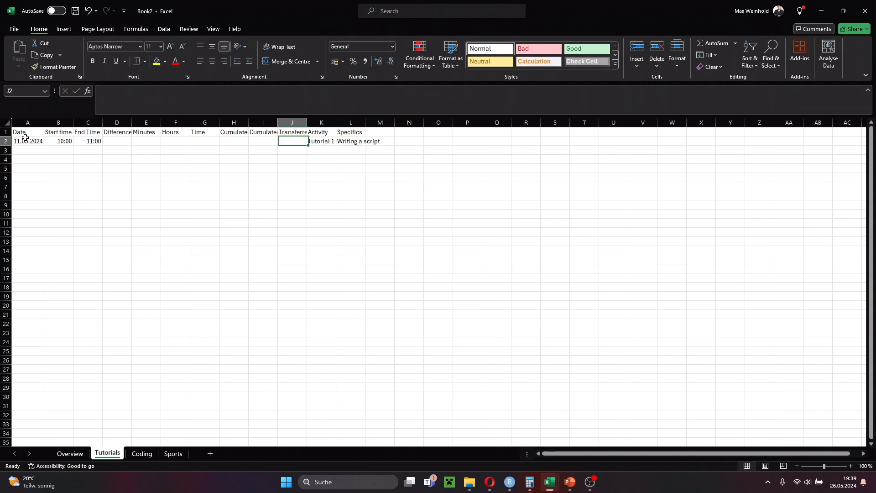
{"action": "key", "text": "Right"}
{"action": "key", "text": "shift+Right"}
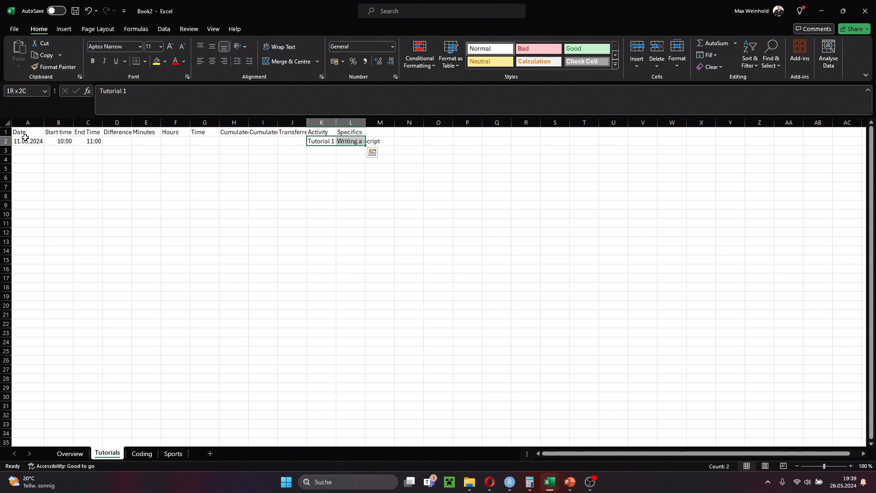
{"action": "key", "text": "shift+Left"}
{"action": "key", "text": "shift+Left"}
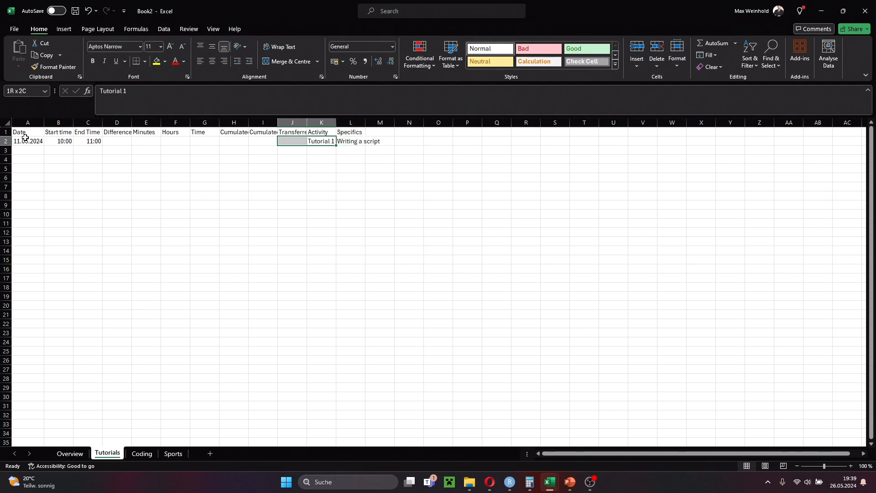
{"action": "key", "text": "Right"}
{"action": "key", "text": "Left"}
{"action": "key", "text": "Left"}
{"action": "key", "text": "Right"}
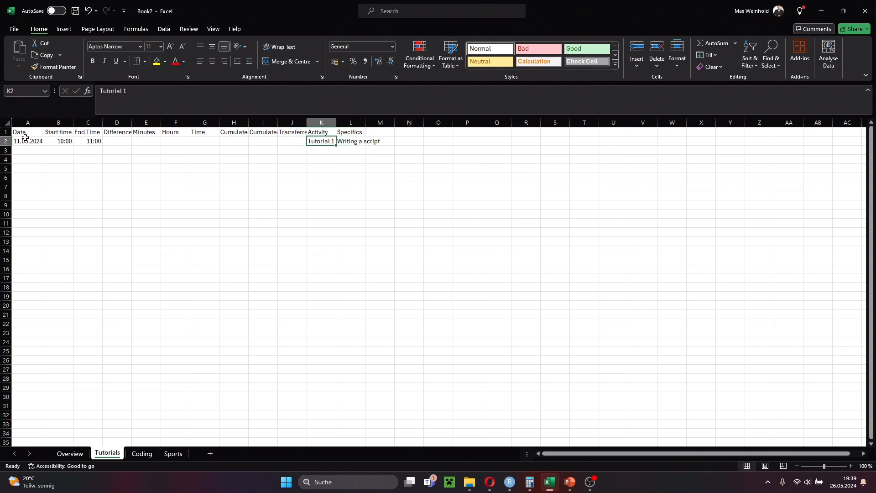
{"action": "key", "text": "shift+Right"}
{"action": "key", "text": "shift+Up"}
{"action": "key", "text": "Down"}
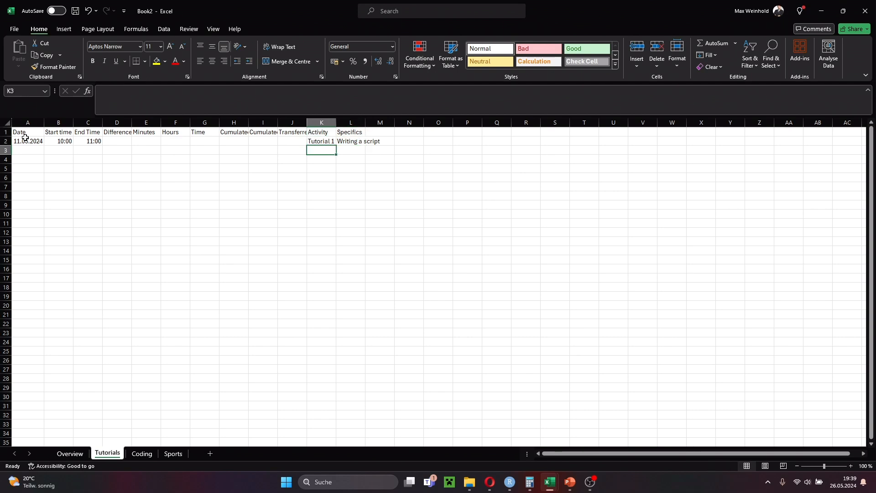
{"action": "key", "text": "Up"}
{"action": "key", "text": "shift+Right"}
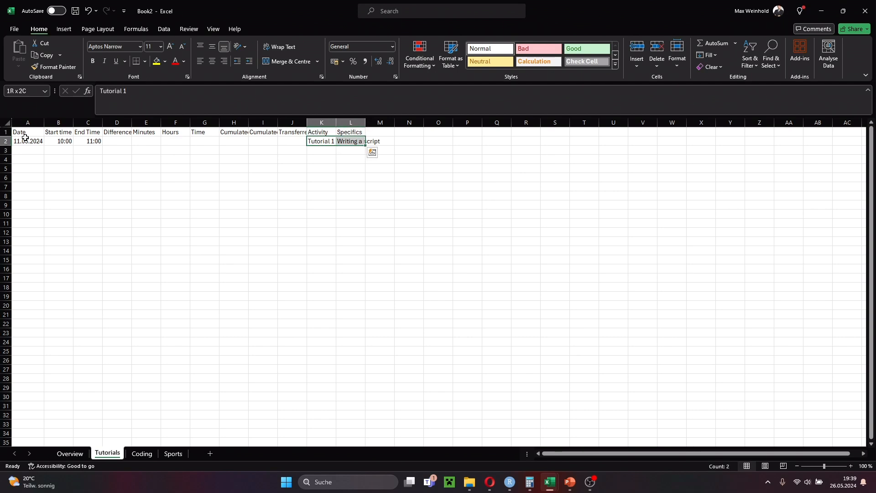
- Calculate the time difference in cell D2 with the formula =C2-B2
{"action": "key", "text": "Left"}
{"action": "key", "text": "Left"}
{"action": "key", "text": "Left"}
{"action": "key", "text": "Left"}
{"action": "key", "text": "Left"}
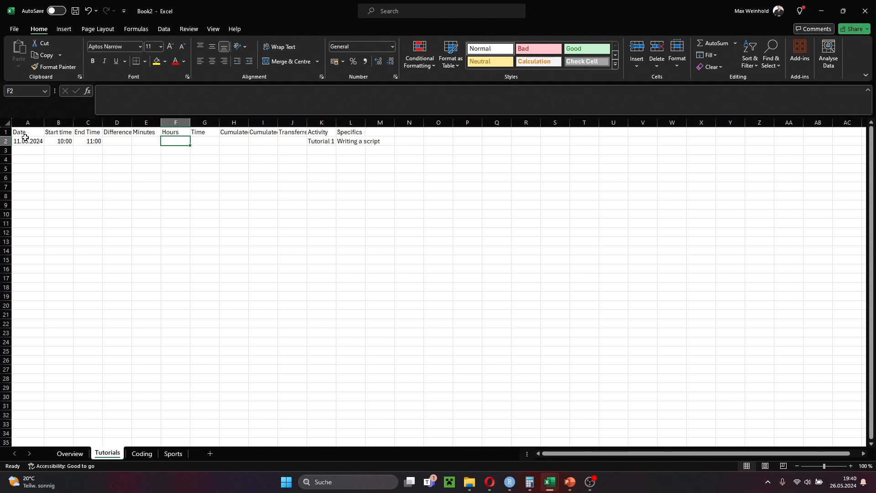
{"action": "key", "text": "Left"}
{"action": "key", "text": "Left"}
{"action": "key", "text": "Left"}
{"action": "key", "text": "Right"}
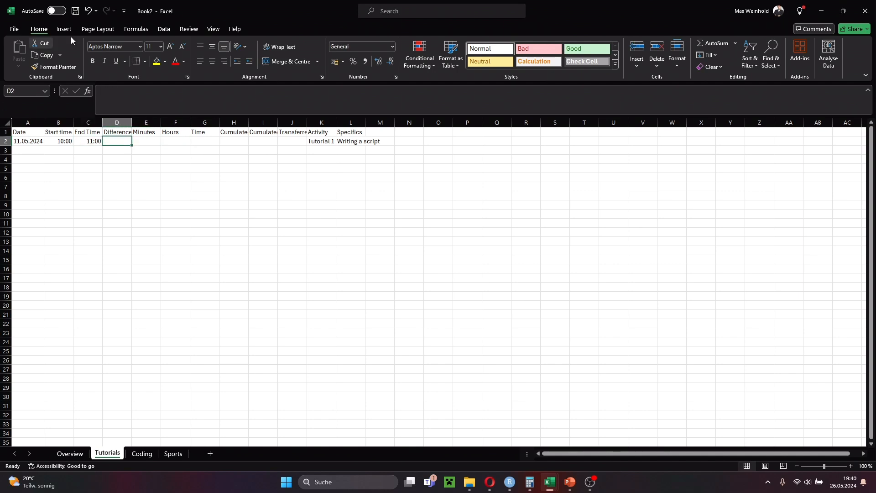
{"action": "left_click", "coordinate": [189, 100]}
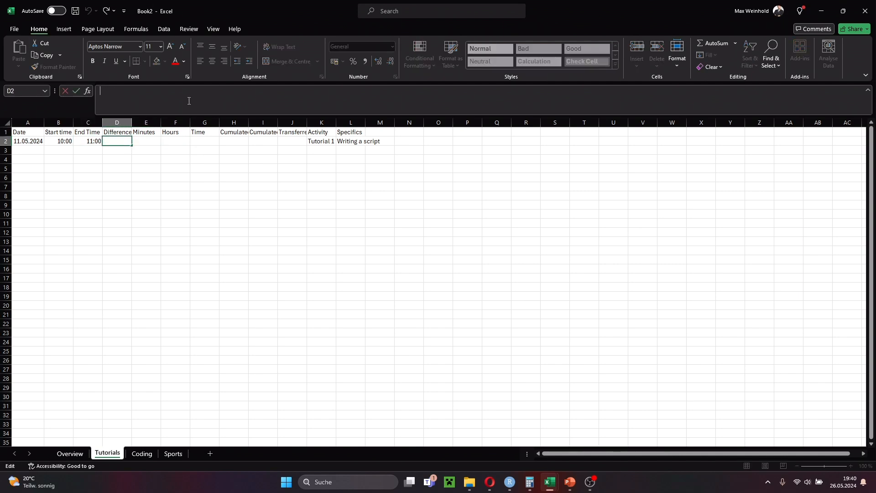
{"action": "type", "text": "="}
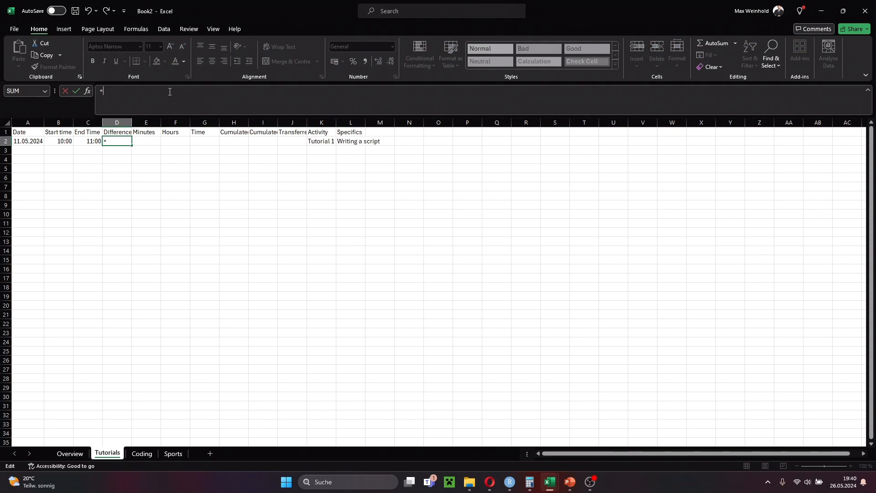
{"action": "left_click", "coordinate": [94, 141]}
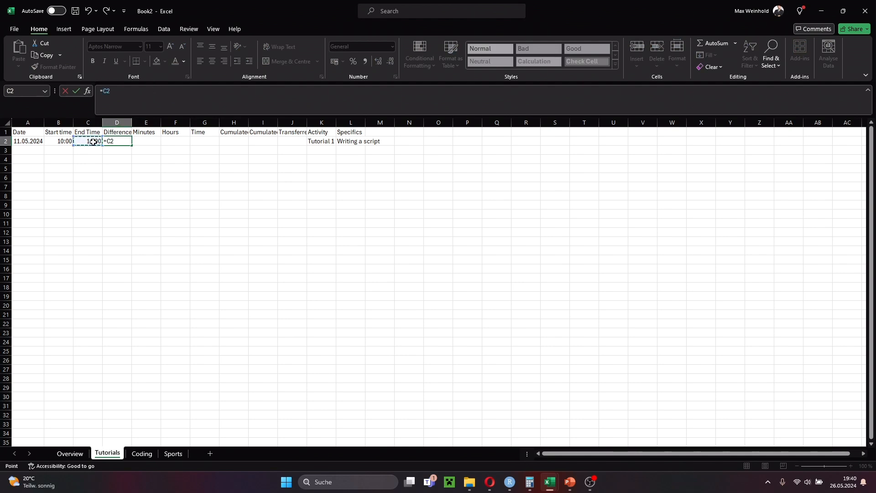
{"action": "left_click", "coordinate": [171, 93]}
{"action": "type", "text": "-"}
{"action": "left_click", "coordinate": [54, 141]}
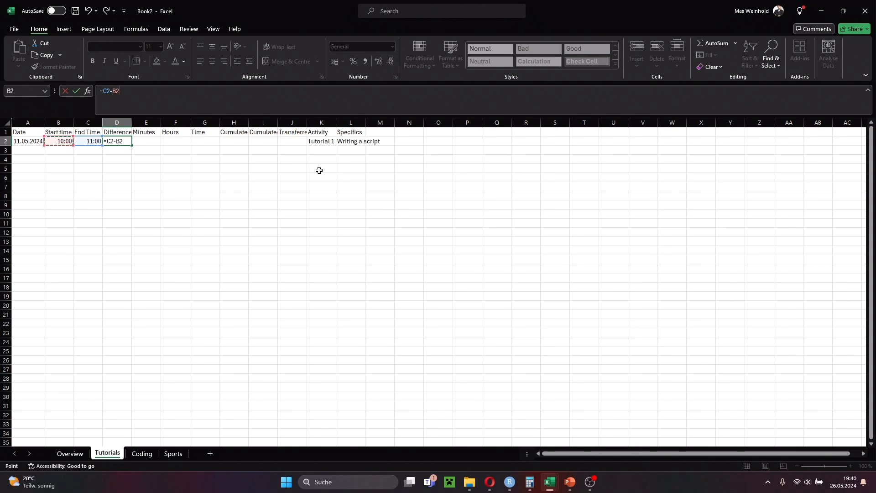
{"action": "key", "text": "Return"}
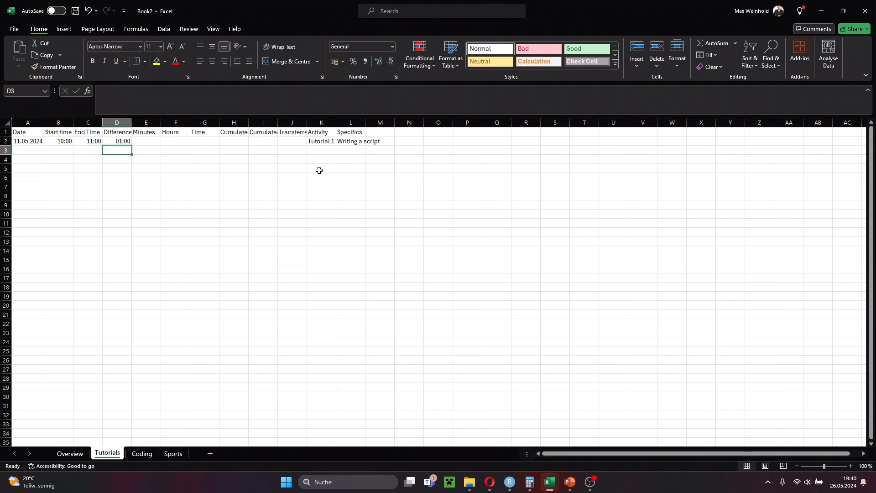
- Extract the minutes of the difference in cell E2 with the formula =MINUTE(D2)
{"action": "key", "text": "Up"}
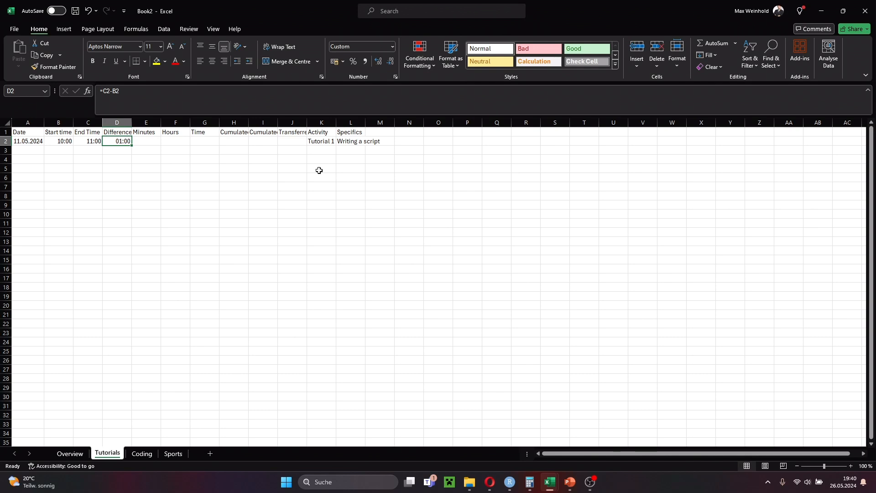
{"action": "key", "text": "Right"}
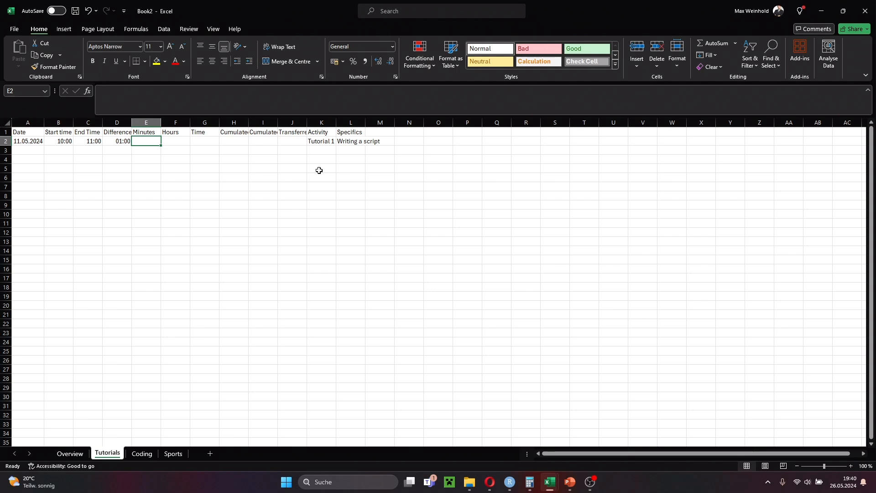
{"action": "key", "text": "Right"}
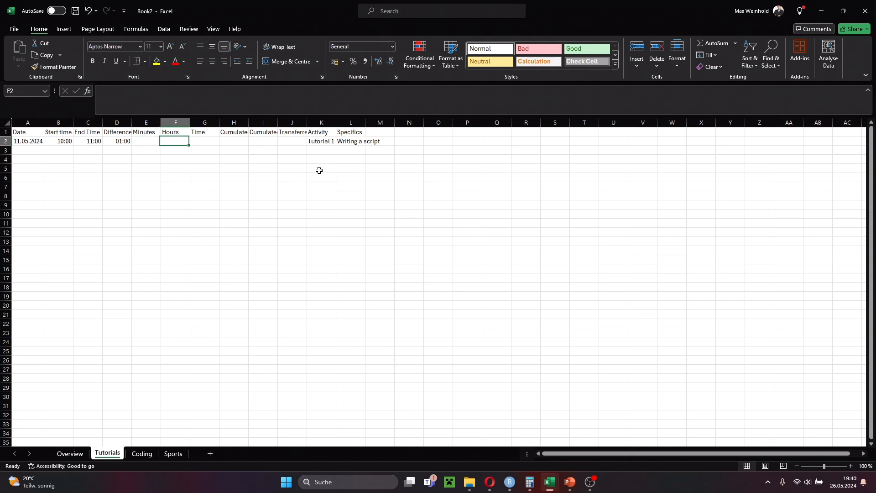
{"action": "key", "text": "Left"}
{"action": "key", "text": "Right"}
{"action": "key", "text": "Left"}
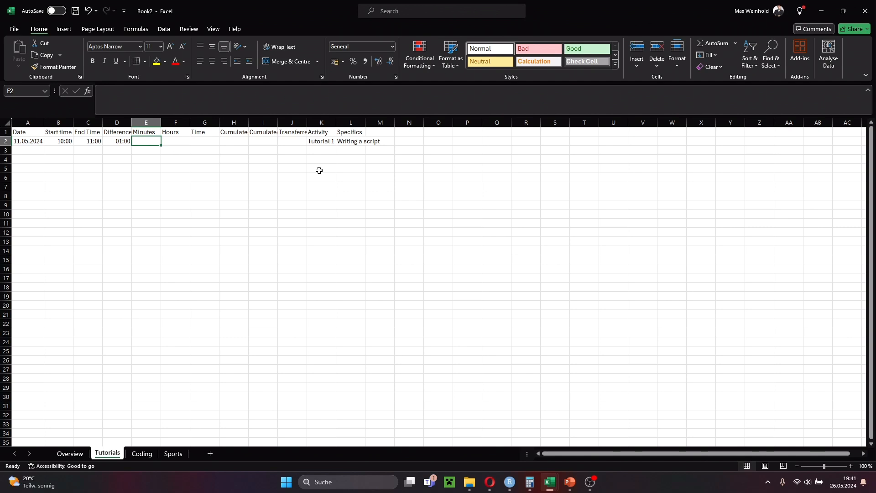
{"action": "key", "text": "Right"}
{"action": "key", "text": "Right"}
{"action": "key", "text": "Left"}
{"action": "key", "text": "Left"}
{"action": "left_click", "coordinate": [237, 93]}
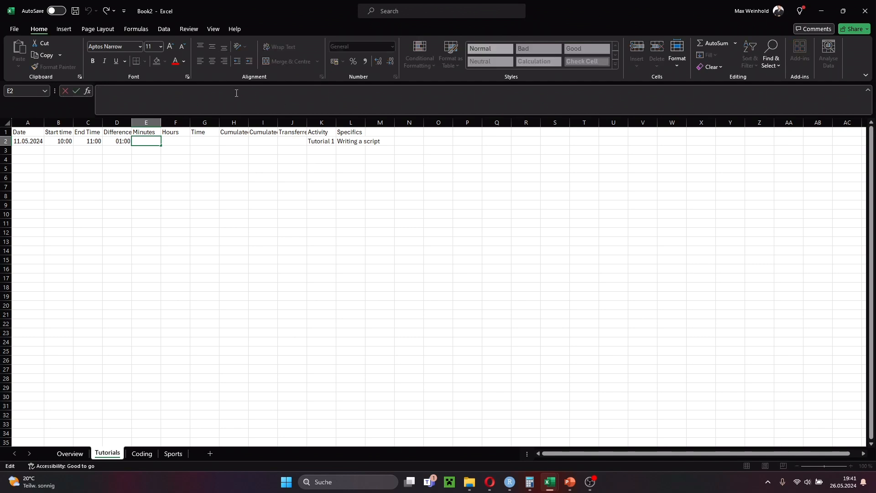
{"action": "type", "text": "="}
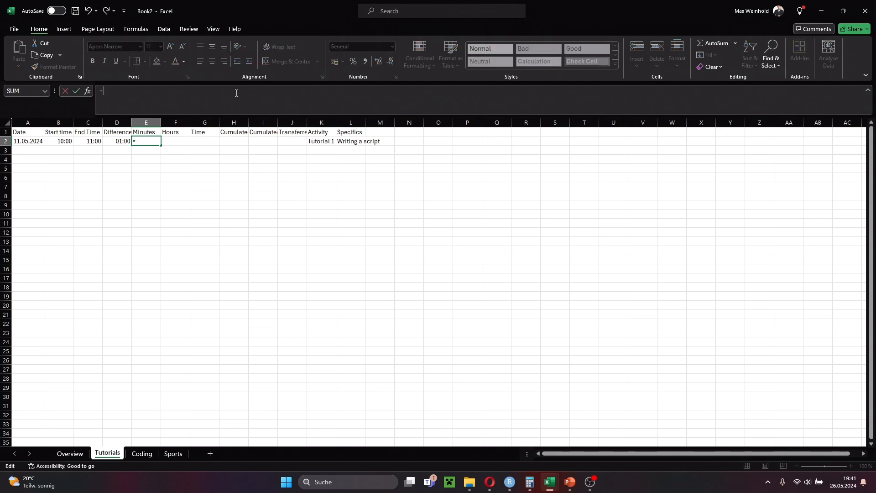
{"action": "type", "text": "MINUTE"}
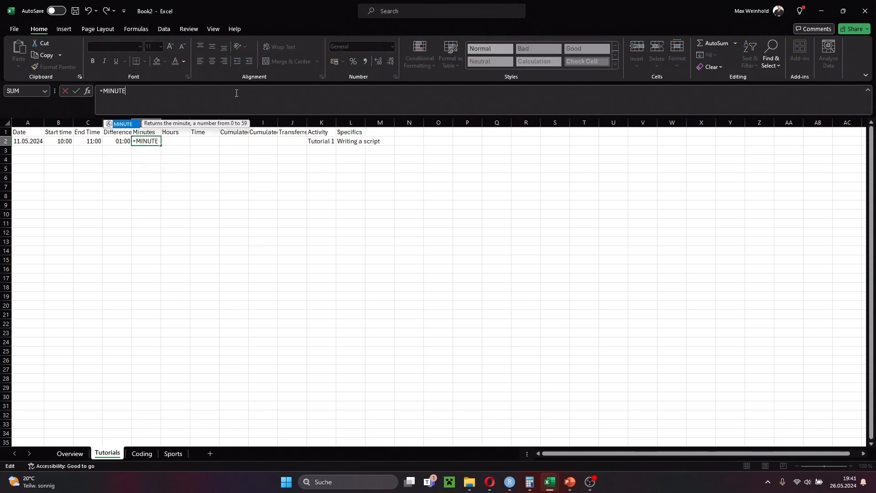
{"action": "type", "text": "()"}
{"action": "key", "text": "Left"}
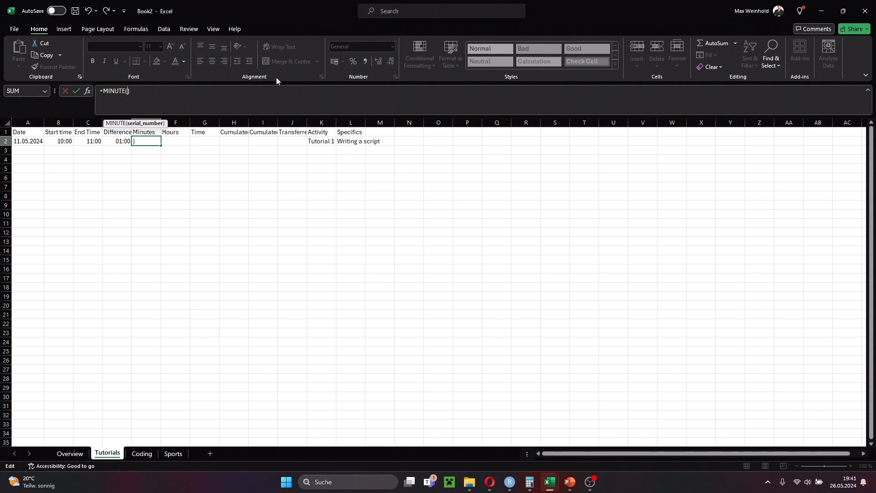
{"action": "left_click", "coordinate": [116, 144]}
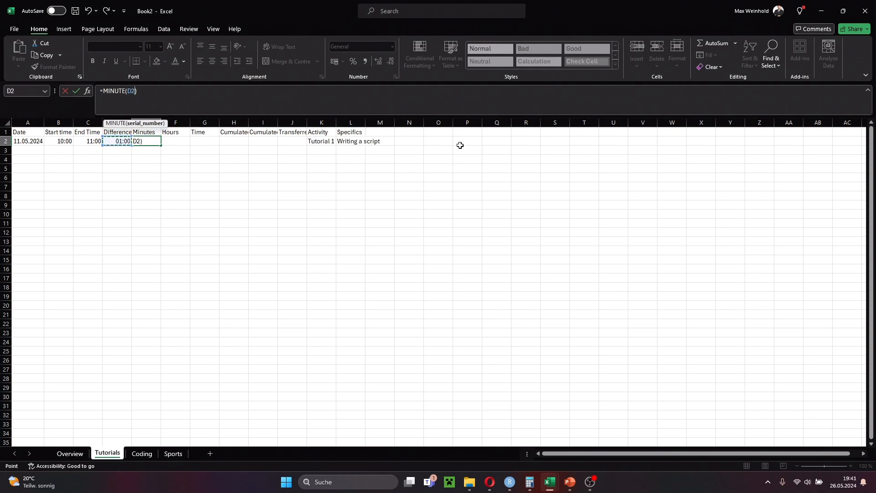
{"action": "key", "text": "Return"}
- Extract the hours of the time difference in cell F2 with the formula =HOUR(D2)
{"action": "key", "text": "Up"}
{"action": "key", "text": "Right"}
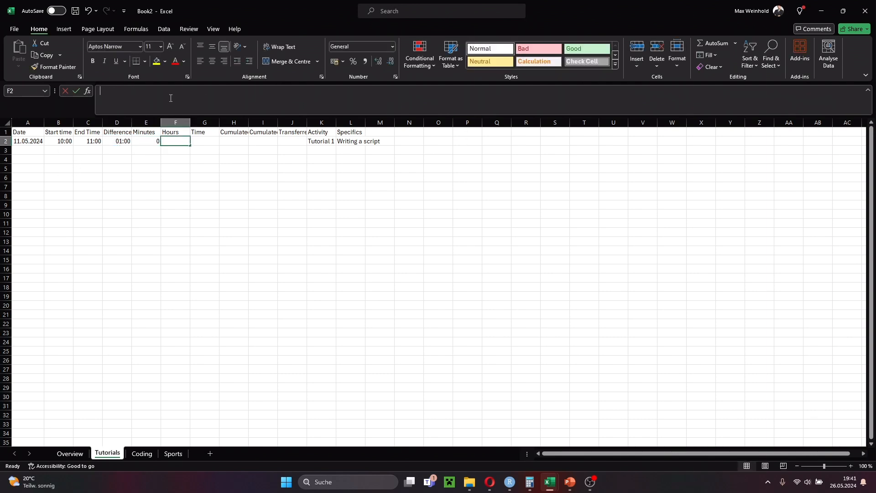
{"action": "left_click", "coordinate": [170, 98]}
{"action": "type", "text": "Mi"}
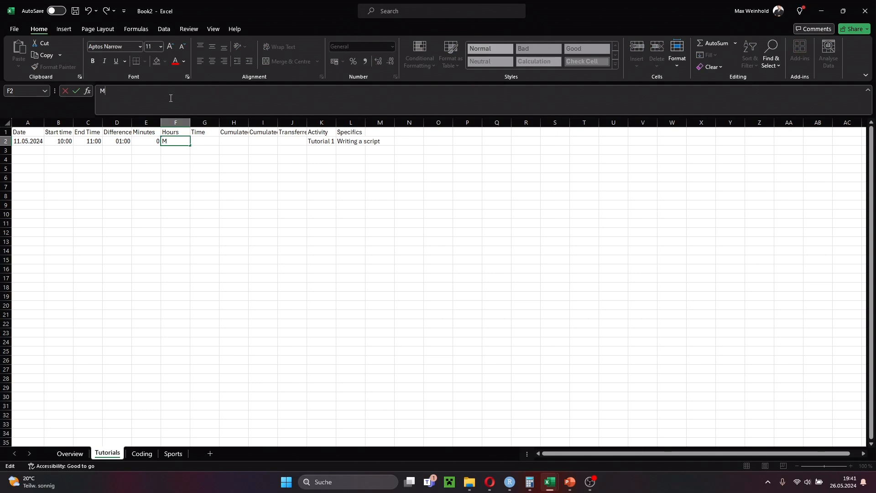
{"action": "key", "text": "BackSpace"}
{"action": "type", "text": "HOUR"}
{"action": "key", "text": "BackSpace"}
{"action": "key", "text": "BackSpace"}
{"action": "key", "text": "BackSpace"}
{"action": "key", "text": "BackSpace"}
{"action": "type", "text": "="}
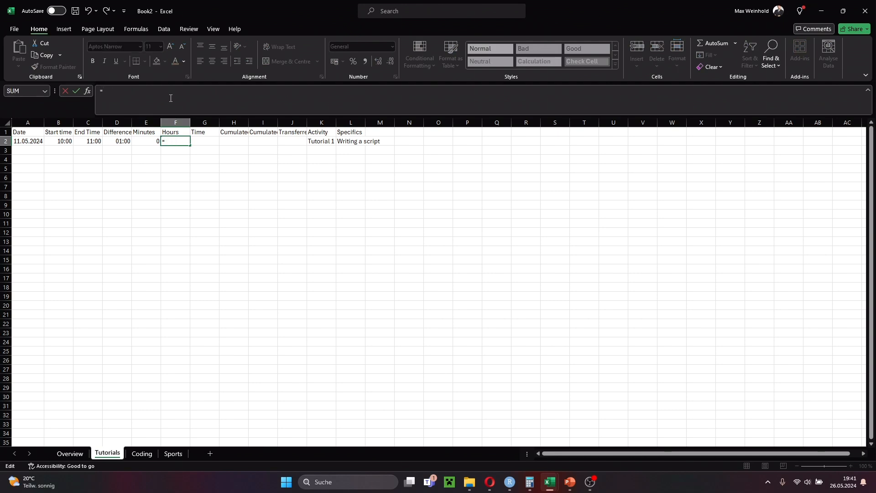
{"action": "type", "text": "HOUR()"}
{"action": "left_click", "coordinate": [121, 142]}
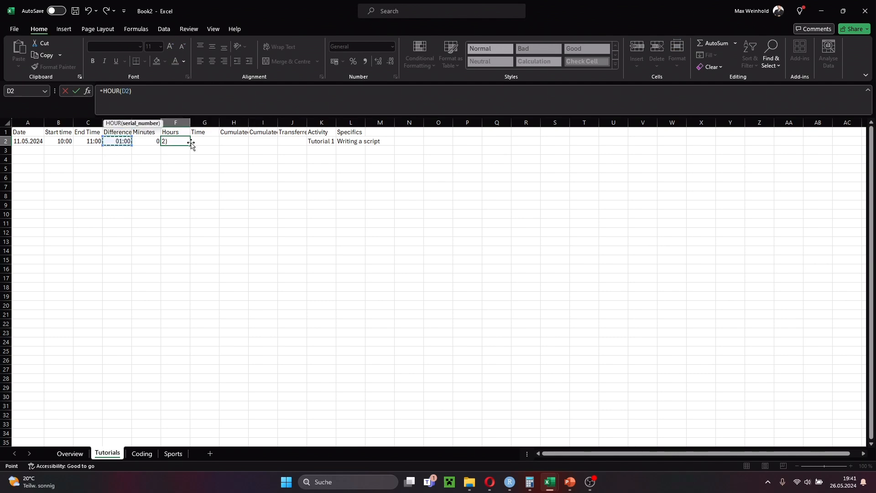
{"action": "key", "text": "Return"}
- Calculate the decimal time in cell G2 with the formula =ROUND(F2+E2/60;2)
{"action": "key", "text": "Up"}
{"action": "key", "text": "Right"}
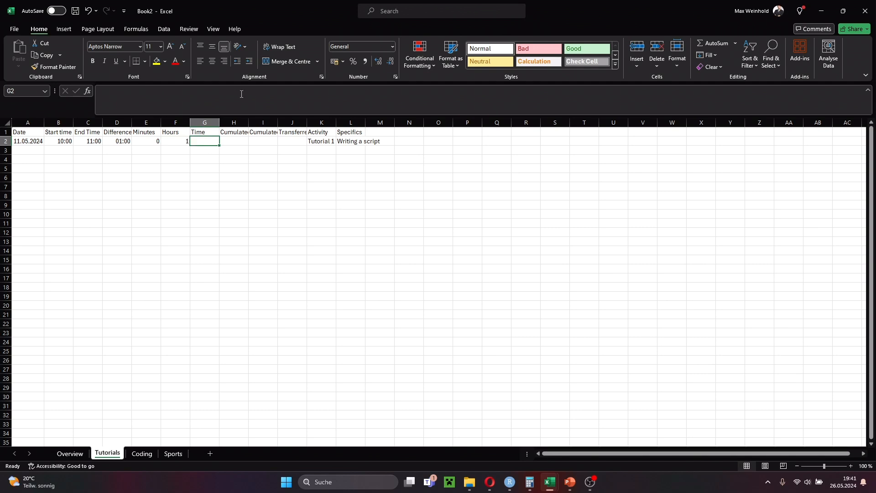
{"action": "left_click", "coordinate": [197, 97]}
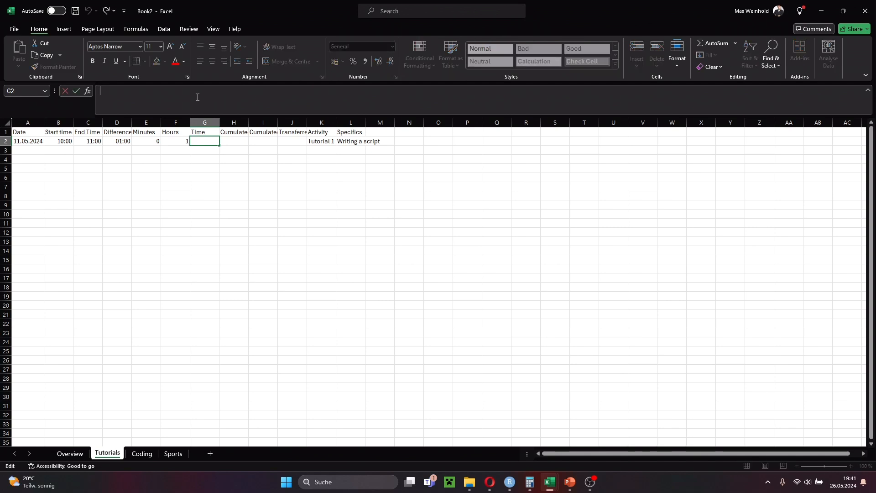
{"action": "type", "text": "=ROUDN"}
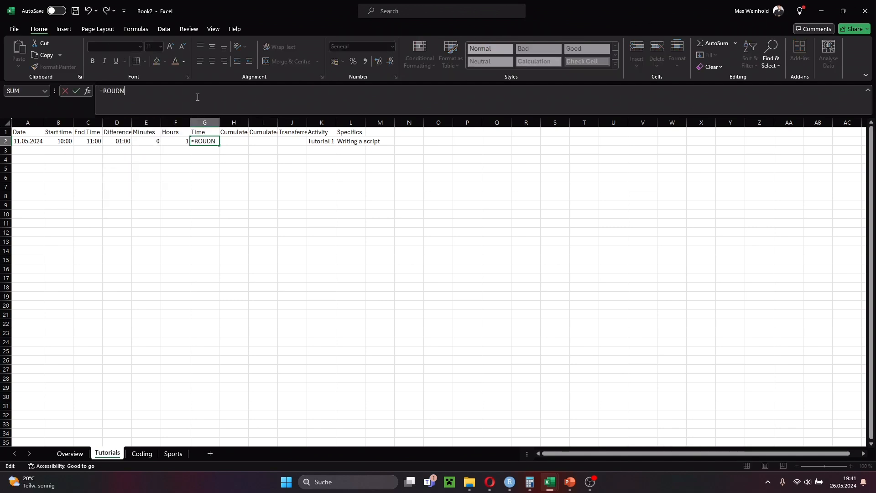
{"action": "key", "text": "BackSpace"}
{"action": "key", "text": "BackSpace"}
{"action": "key", "text": "BackSpace"}
{"action": "type", "text": "ND"}
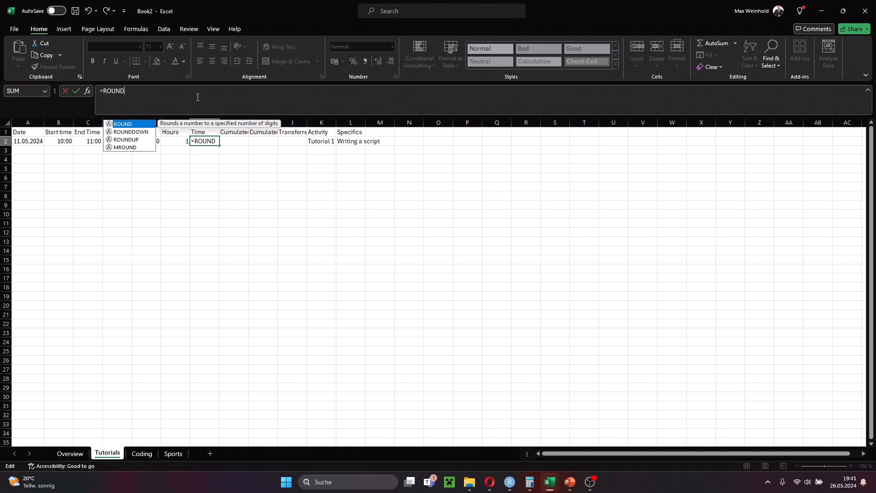
{"action": "type", "text": "()"}
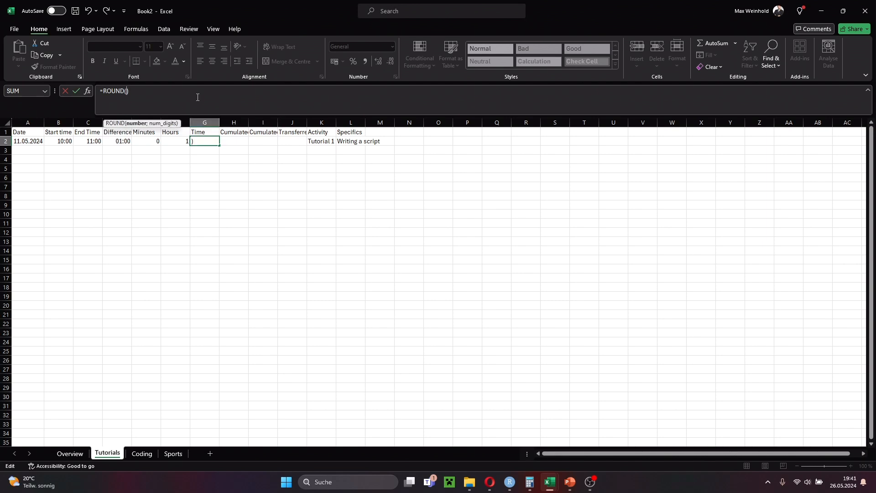
{"action": "left_click", "coordinate": [175, 140]}
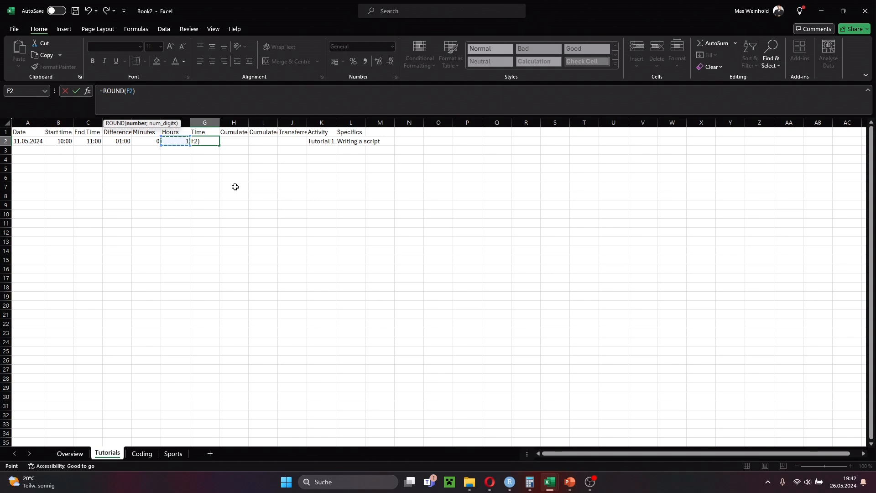
{"action": "type", "text": "+"}
{"action": "left_click", "coordinate": [146, 144]}
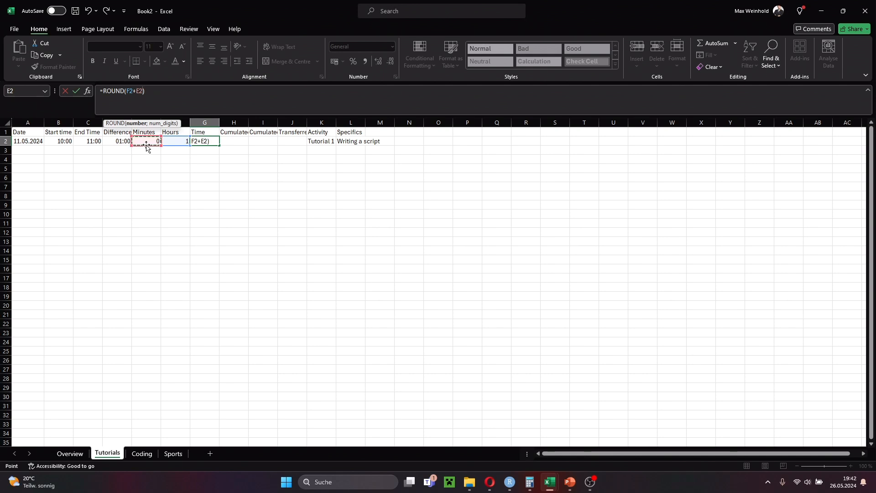
{"action": "type", "text": "/60;2"}
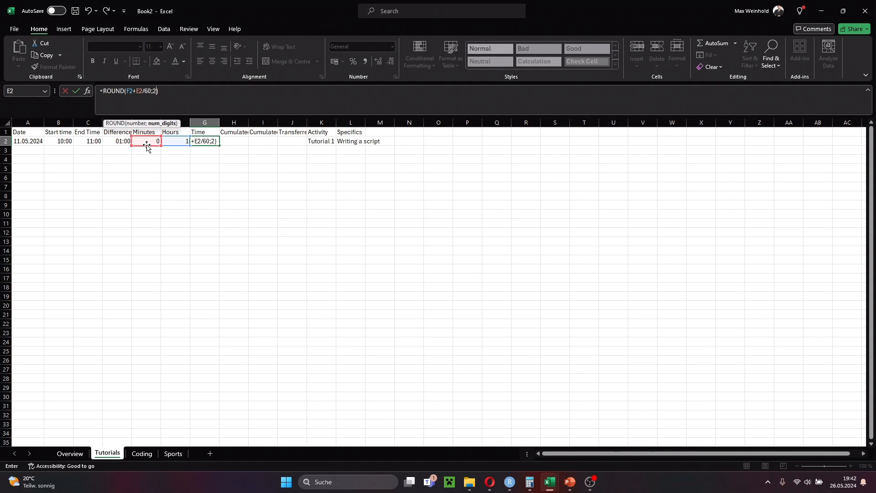
{"action": "key", "text": "Return"}
{"action": "key", "text": "Up"}
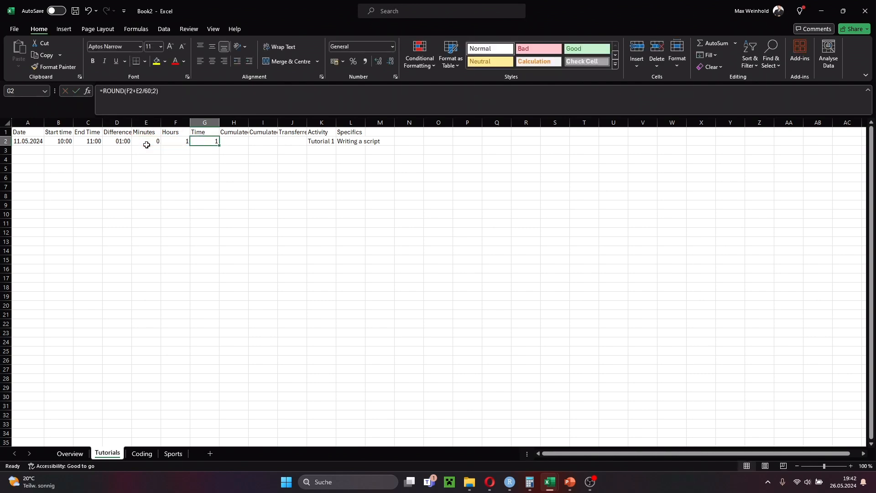
- Set the end time in cell C2 to 11:34
{"action": "key", "text": "Left"}
{"action": "key", "text": "Left"}
{"action": "key", "text": "Left"}
{"action": "key", "text": "Left"}
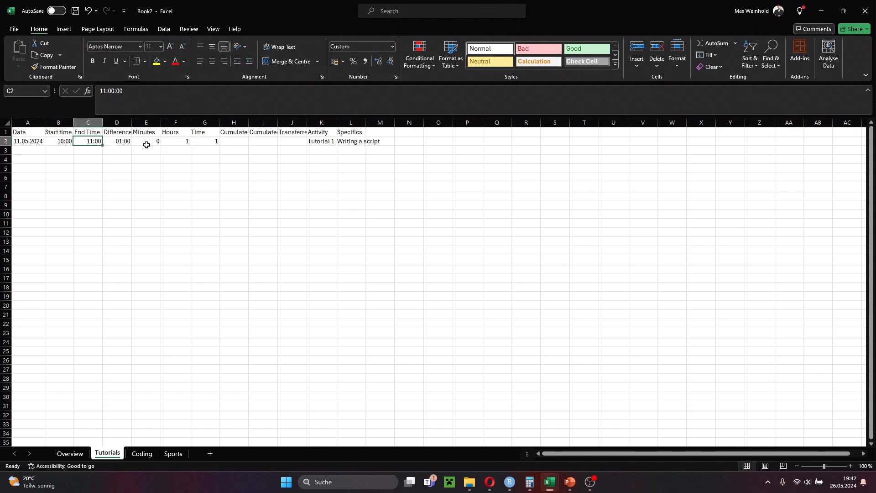
{"action": "type", "text": "11"}
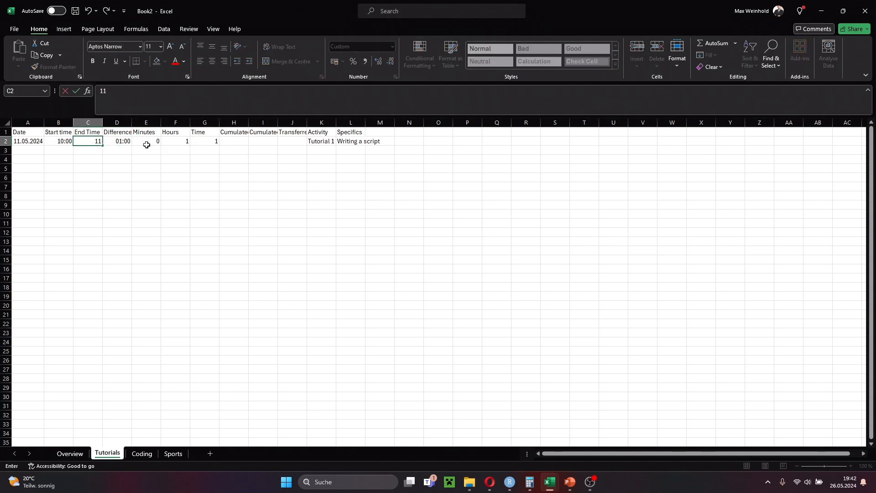
{"action": "type", "text": ":34"}
{"action": "key", "text": "Return"}
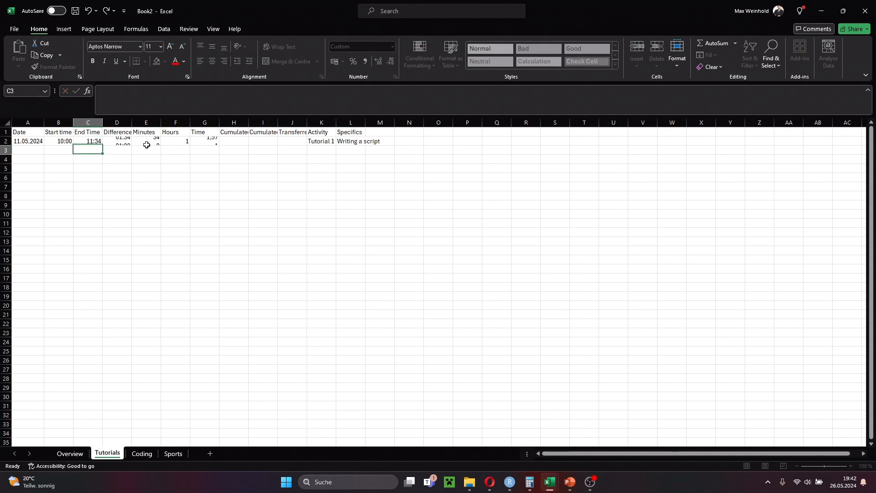
- Examine the Difference, Minutes, Hours and Time cells in row 2 and their formulas
{"action": "key", "text": "Up"}
{"action": "key", "text": "Right"}
{"action": "key", "text": "Right"}
{"action": "key", "text": "Right"}
{"action": "key", "text": "Right"}
{"action": "key", "text": "Right"}
{"action": "key", "text": "Left"}
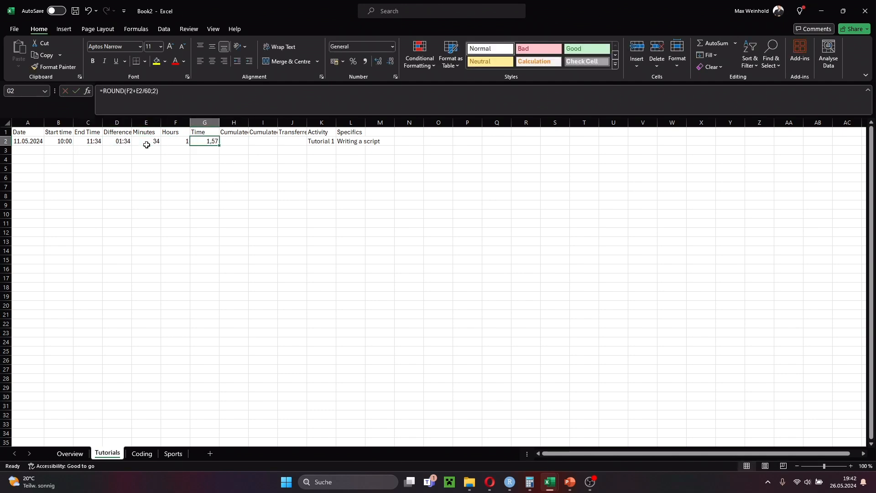
{"action": "key", "text": "Left"}
{"action": "key", "text": "Left"}
{"action": "key", "text": "Right"}
{"action": "key", "text": "Right"}
{"action": "key", "text": "Right"}
{"action": "key", "text": "Left"}
{"action": "key", "text": "Left"}
{"action": "key", "text": "Right"}
{"action": "key", "text": "Right"}
{"action": "key", "text": "Left"}
{"action": "key", "text": "Left"}
{"action": "key", "text": "Left"}
{"action": "key", "text": "Left"}
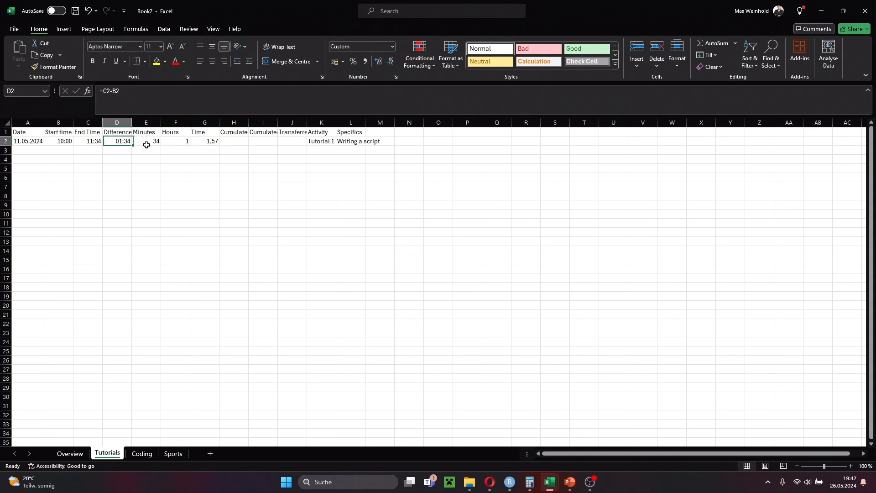
{"action": "key", "text": "Right"}
{"action": "key", "text": "Right"}
{"action": "key", "text": "Right"}
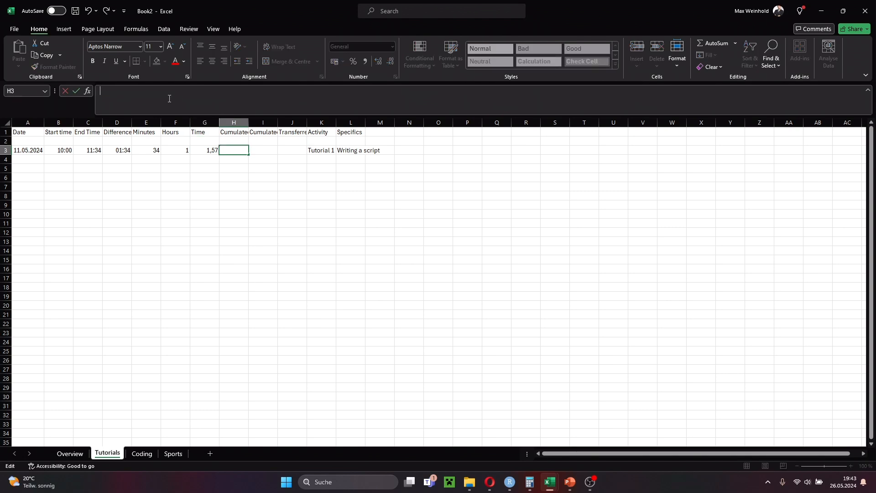
- Calculate the running total in cell H3 with the formula =G3+H2
{"action": "type", "text": "="}
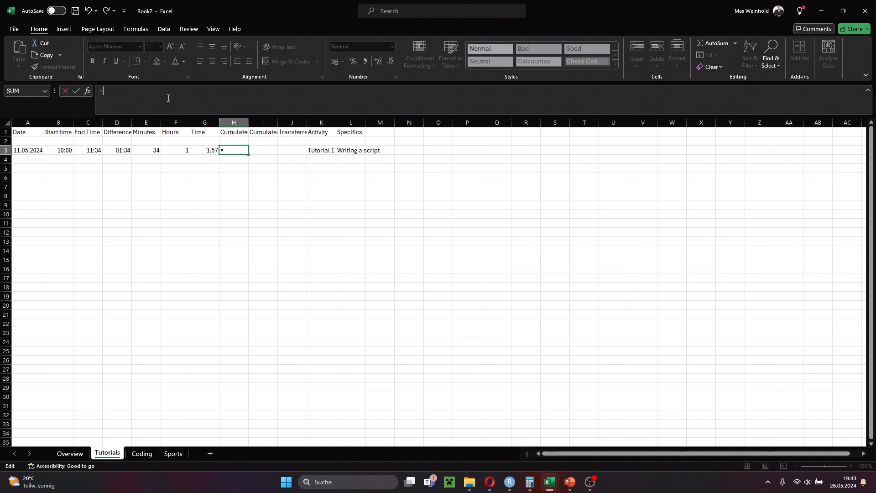
{"action": "left_click", "coordinate": [203, 152]}
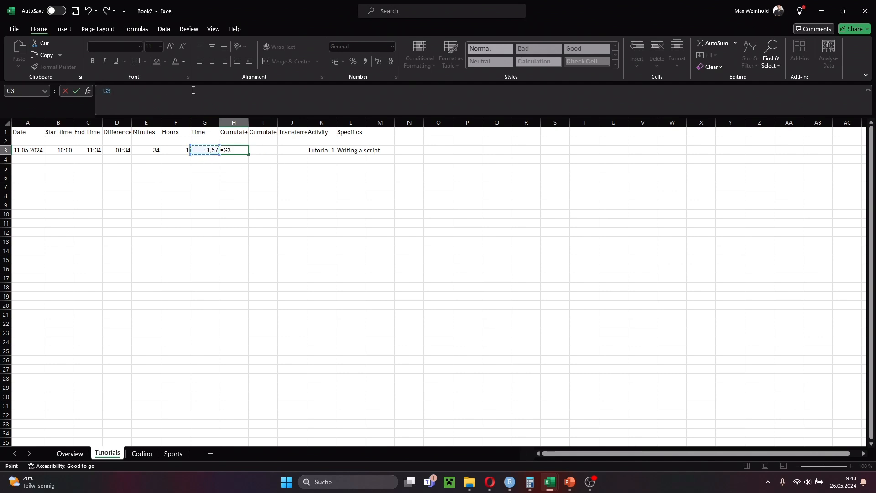
{"action": "type", "text": "+"}
{"action": "left_click", "coordinate": [242, 140]}
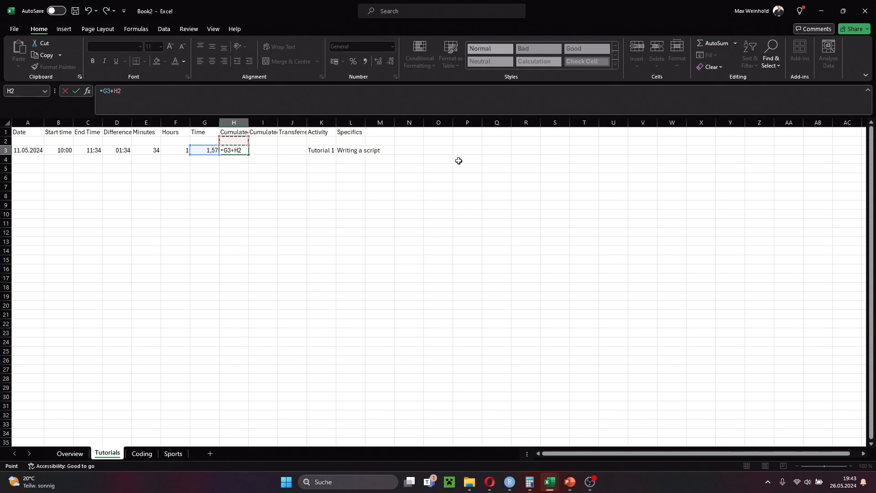
{"action": "key", "text": "Return"}
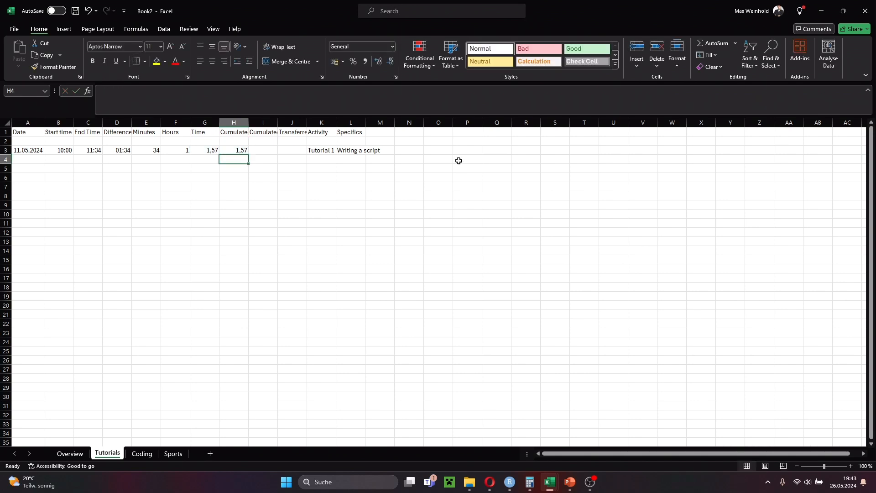
{"action": "key", "text": "Up"}
{"action": "key", "text": "shift+Left"}
{"action": "key", "text": "shift+Right"}
{"action": "key", "text": "shift+Left"}
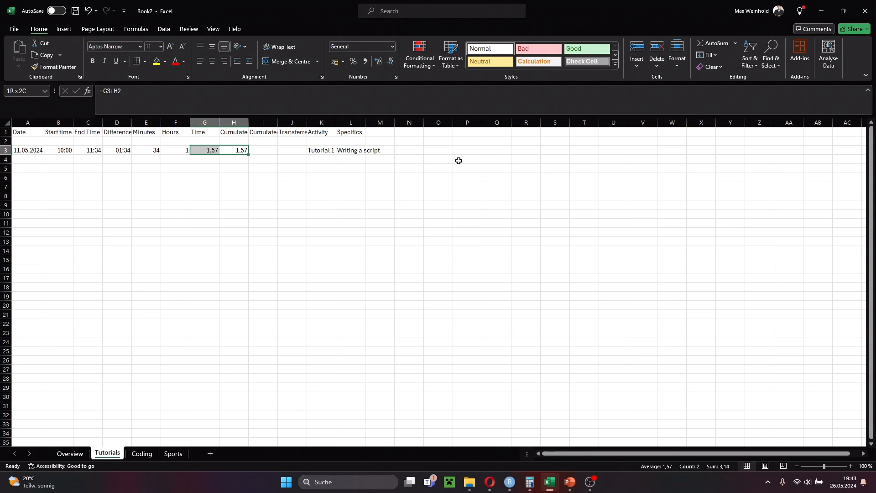
{"action": "key", "text": "shift+Right"}
- Calculate the cumulative time per date in cell I3 with the formula =IF(A2=A3;G3+I2;G3)
{"action": "key", "text": "Right"}
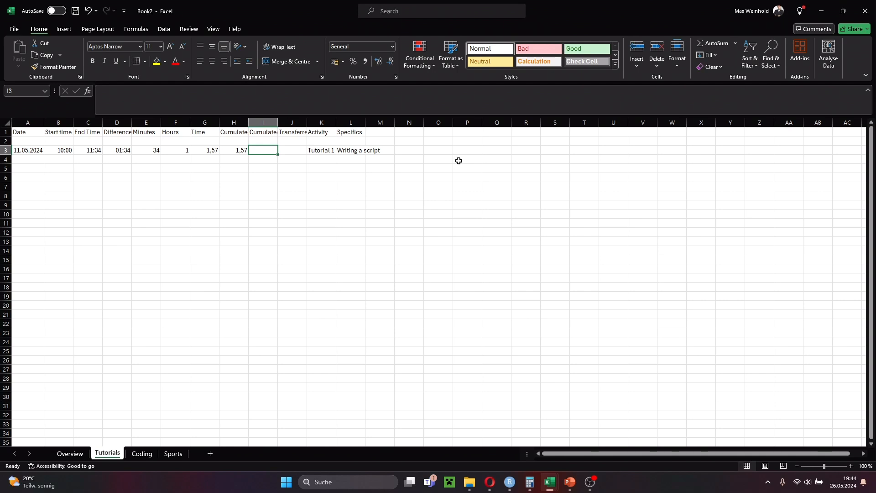
{"action": "type", "text": "=IF()"}
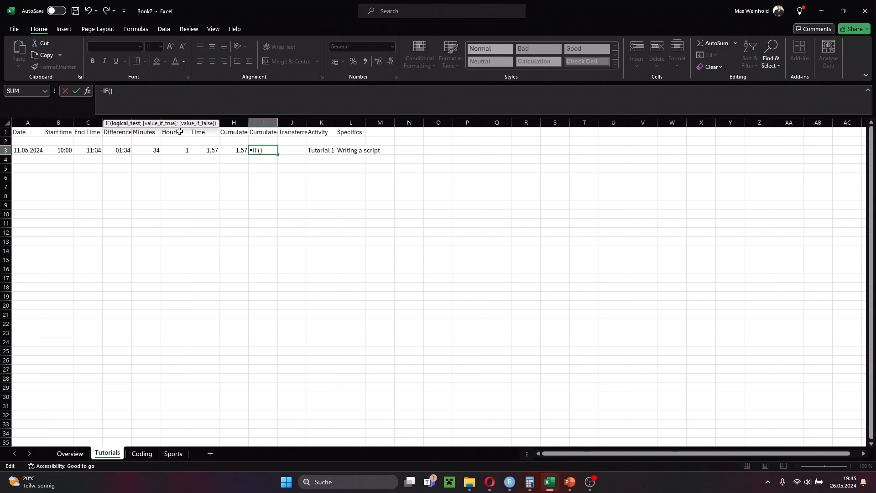
{"action": "left_click", "coordinate": [29, 141]}
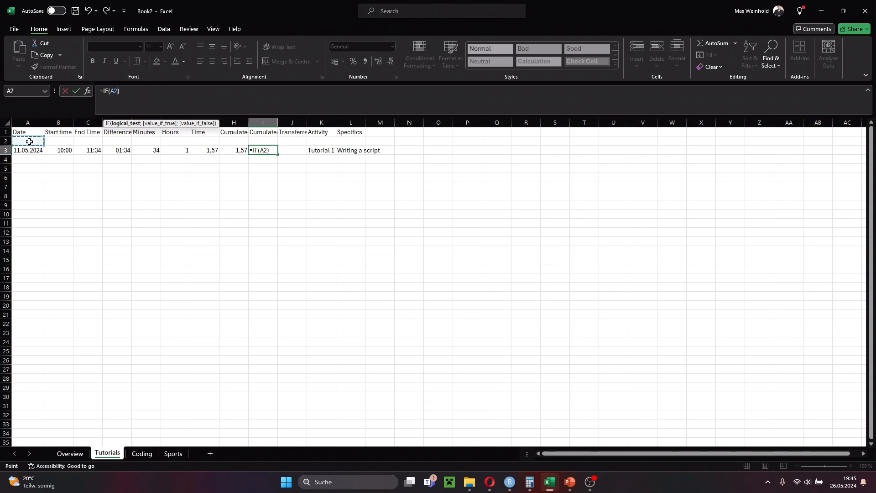
{"action": "type", "text": "=="}
{"action": "key", "text": "BackSpace"}
{"action": "left_click", "coordinate": [33, 154]}
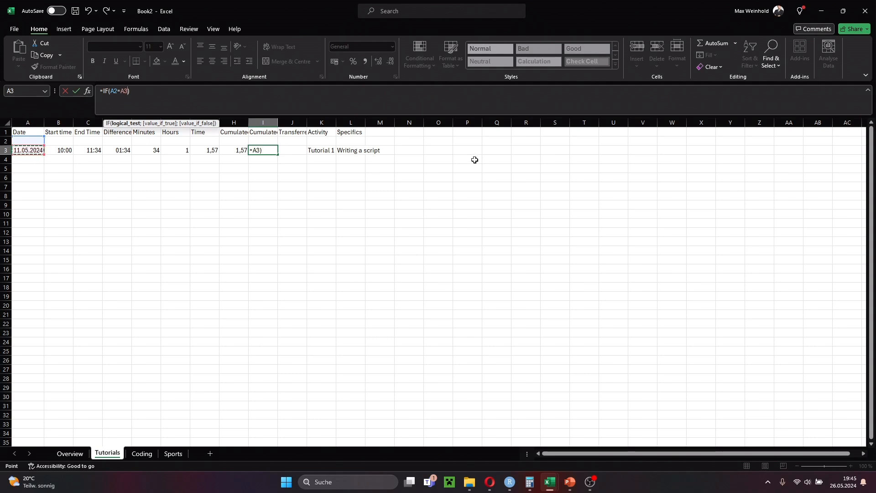
{"action": "type", "text": ";"}
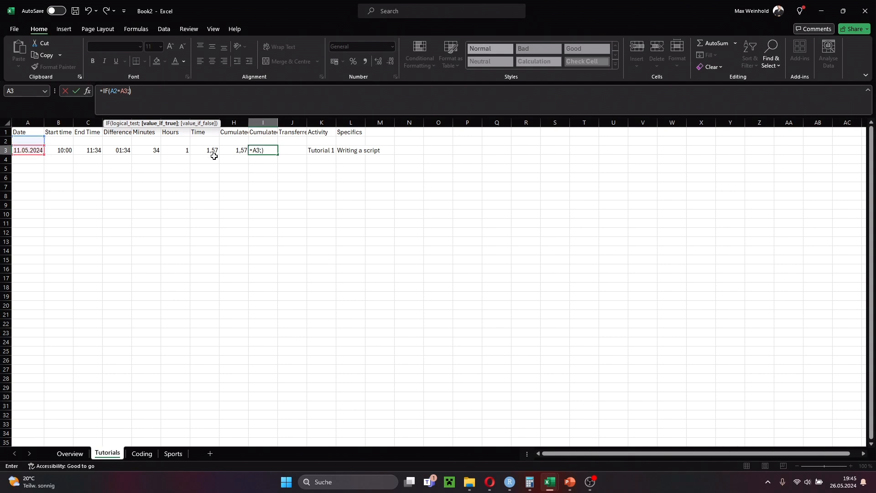
{"action": "left_click", "coordinate": [238, 151]}
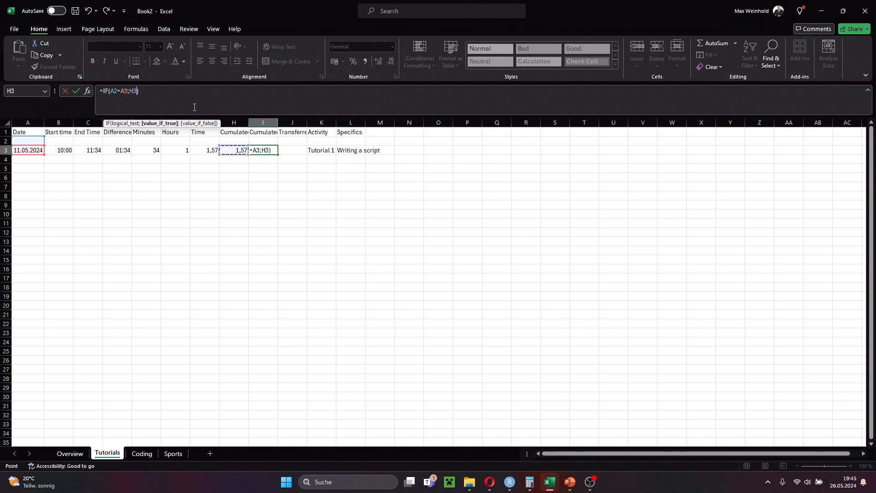
{"action": "type", "text": "+"}
{"action": "left_click", "coordinate": [266, 142]}
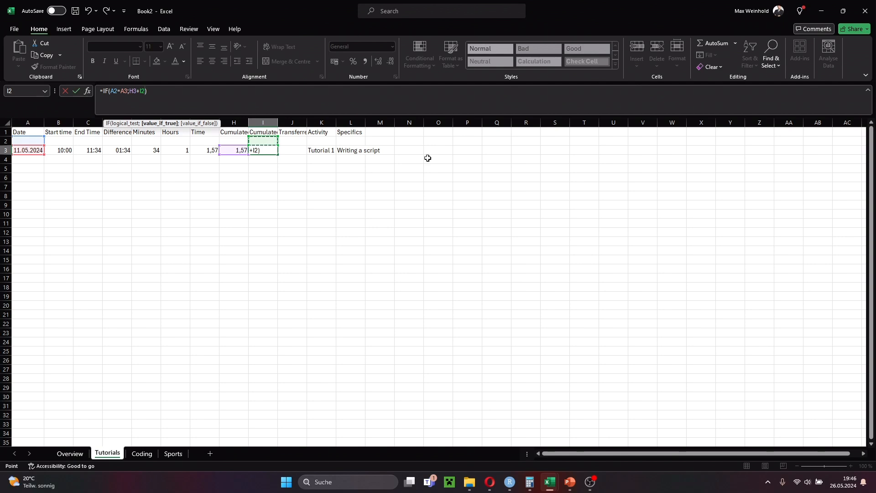
{"action": "type", "text": ";"}
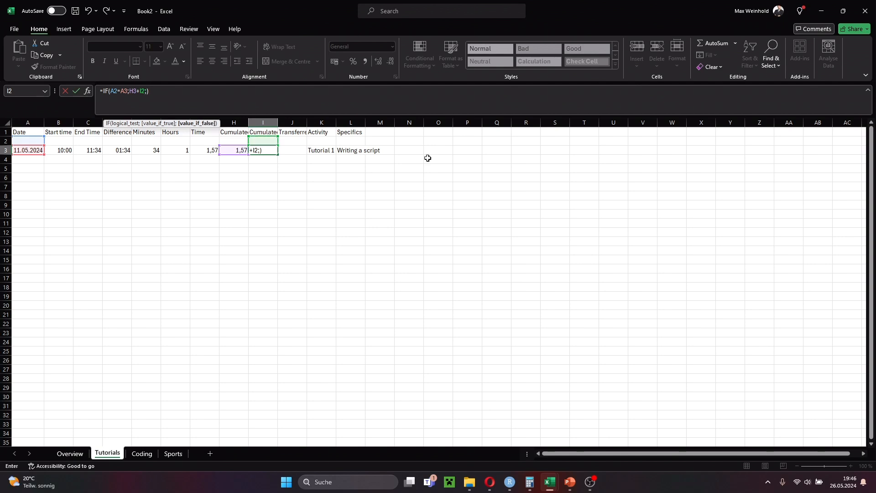
{"action": "left_click", "coordinate": [241, 151]}
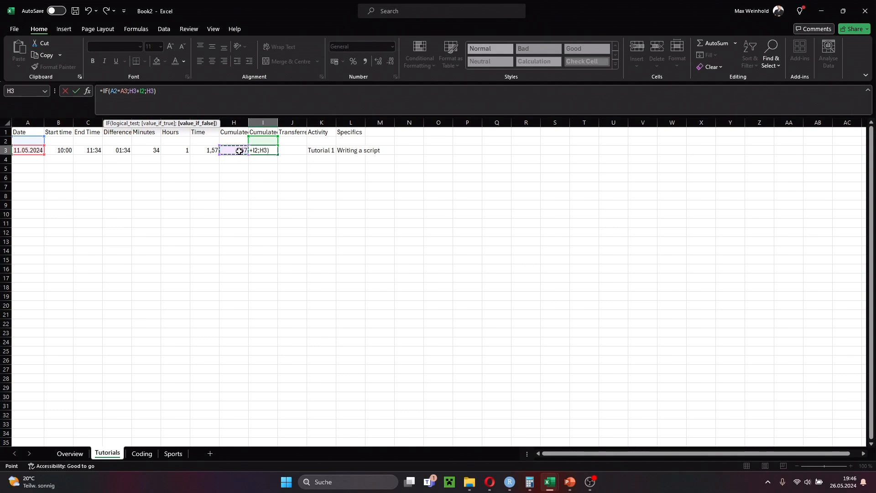
{"action": "left_click_drag", "start_coordinate": [242, 150], "coordinate": [210, 149]}
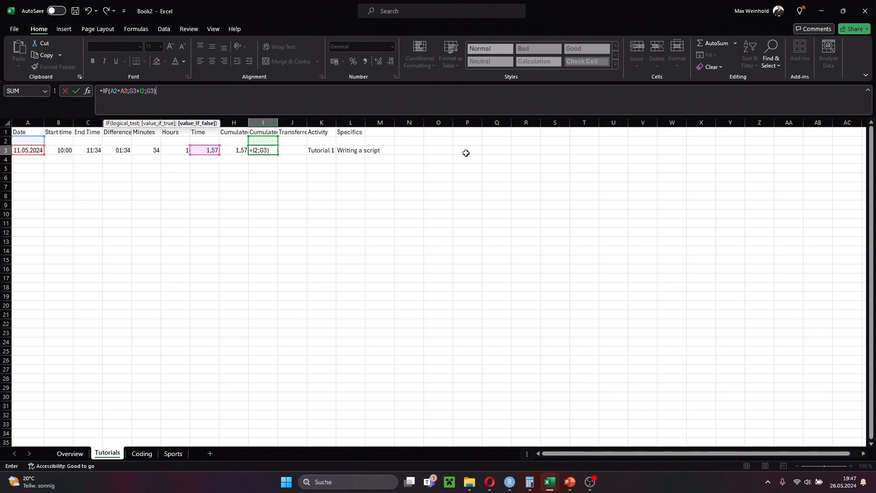
{"action": "key", "text": "Return"}
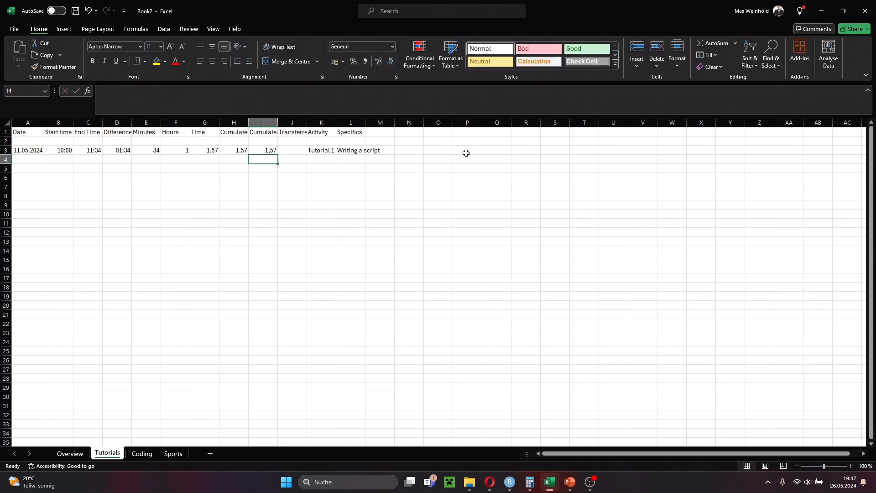
- Flag in cell J3 whether the next row's date differs, using the formula =IF(A3=A4;FALSE;TRUE)
{"action": "key", "text": "Up"}
{"action": "key", "text": "Right"}
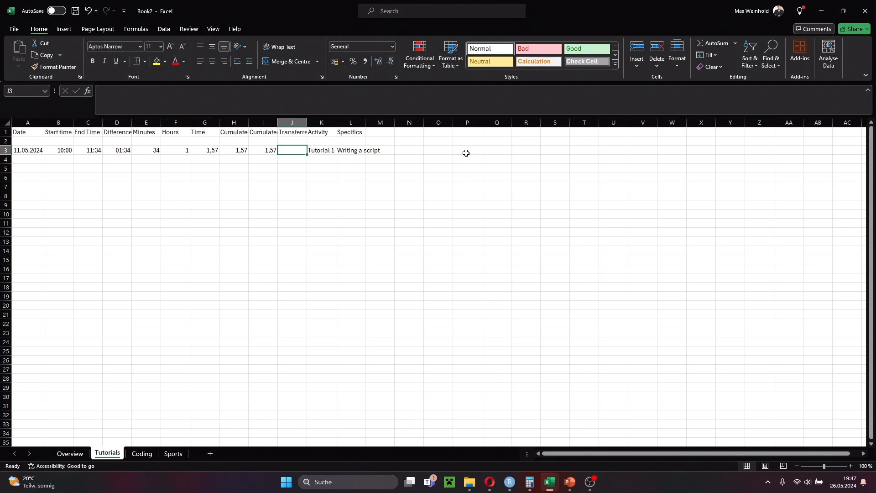
{"action": "left_click", "coordinate": [190, 112]}
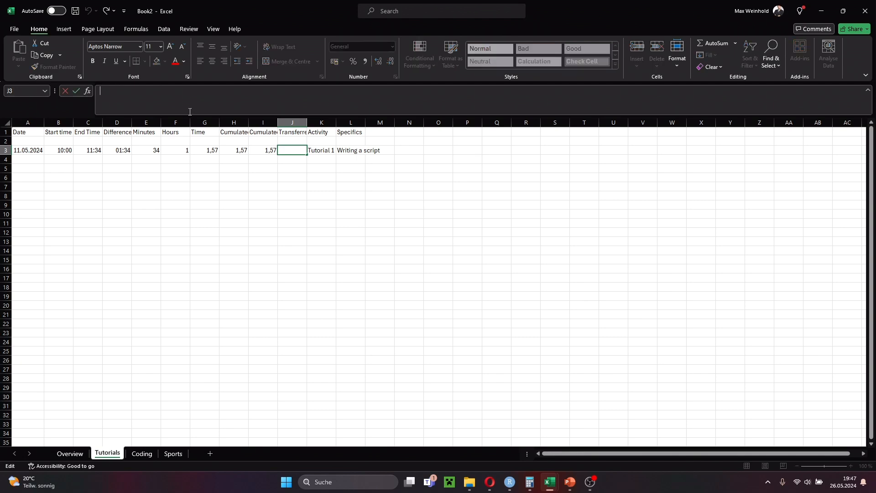
{"action": "type", "text": "="}
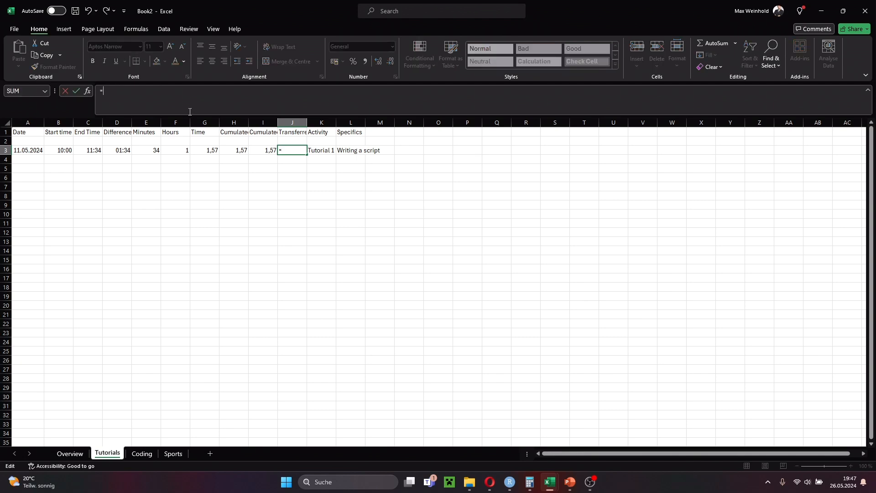
{"action": "type", "text": "IF()"}
{"action": "key", "text": "Left"}
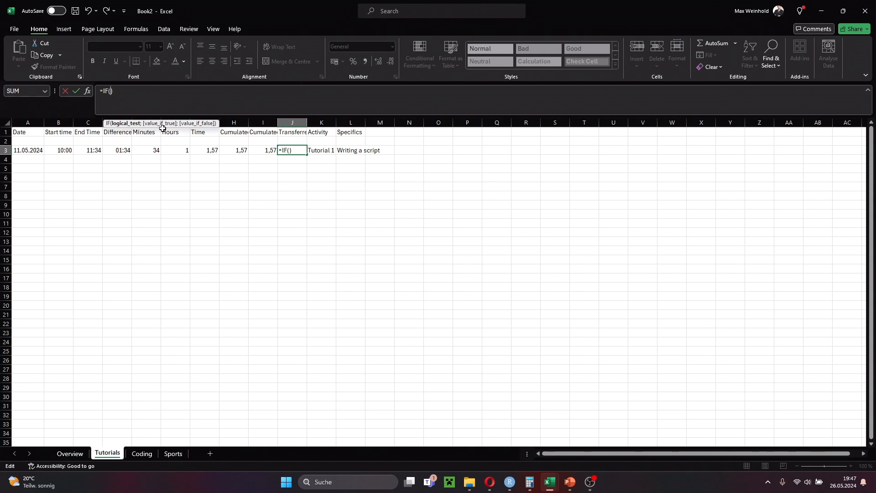
{"action": "left_click", "coordinate": [26, 149]}
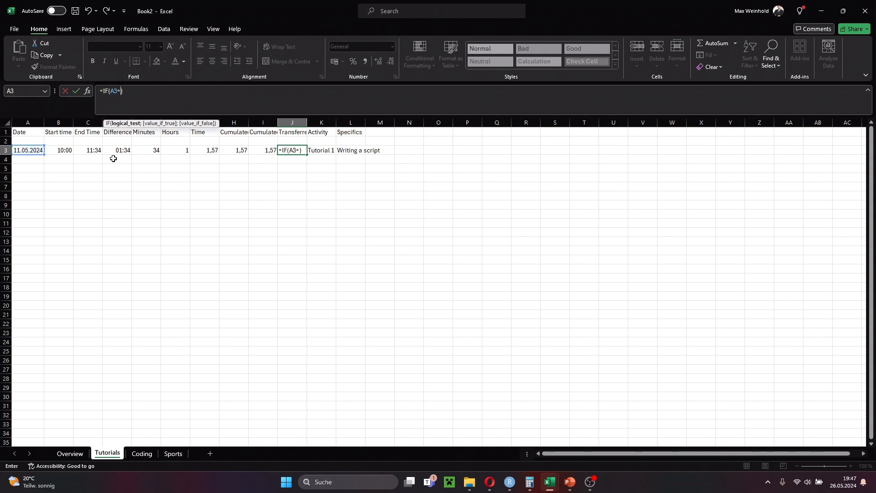
{"action": "left_click", "coordinate": [25, 161]}
{"action": "type", "text": ";"}
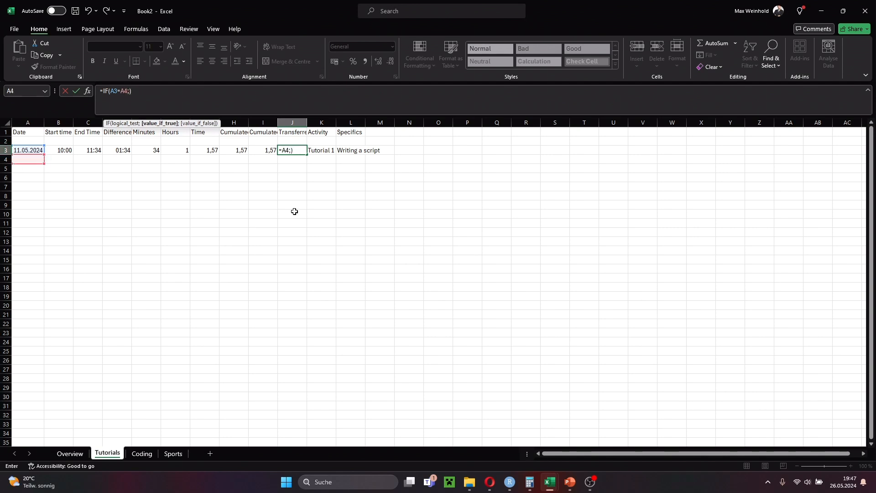
{"action": "type", "text": "FALSE"}
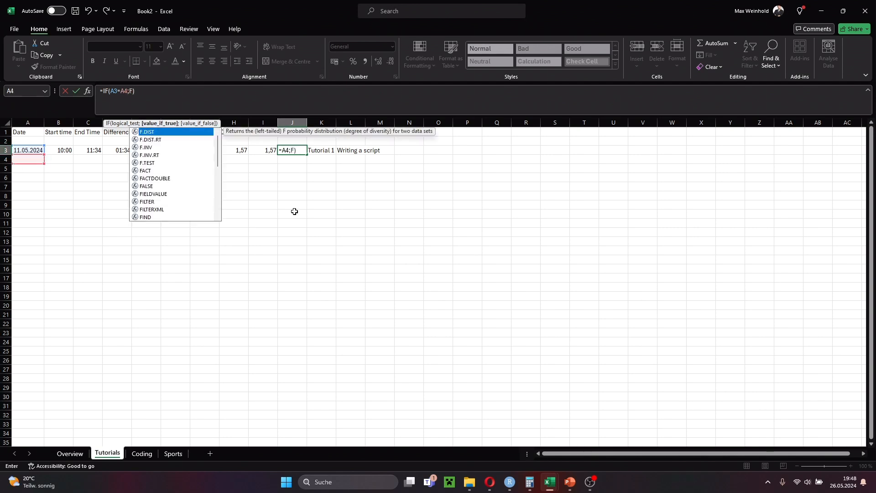
{"action": "type", "text": ";"}
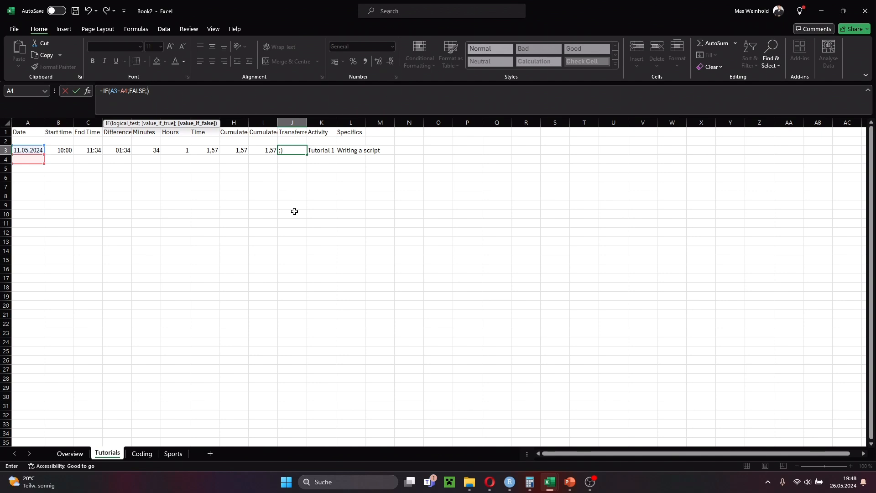
{"action": "type", "text": "TRUE"}
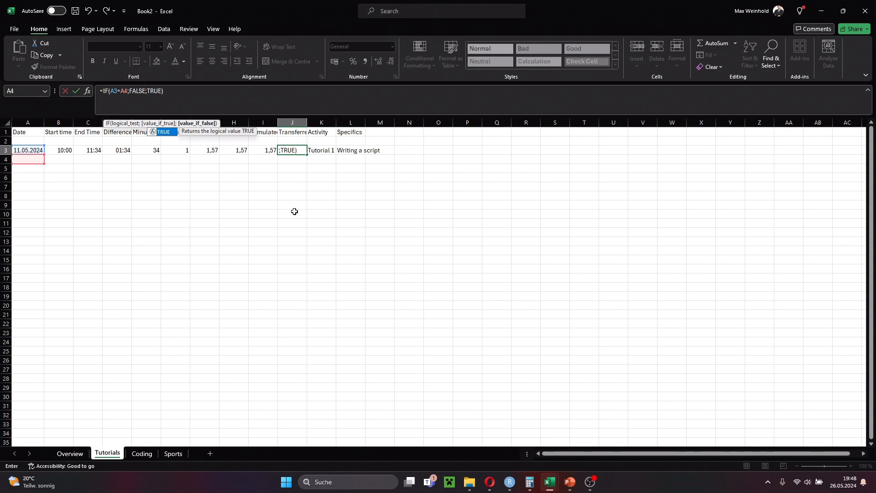
{"action": "key", "text": "Return"}
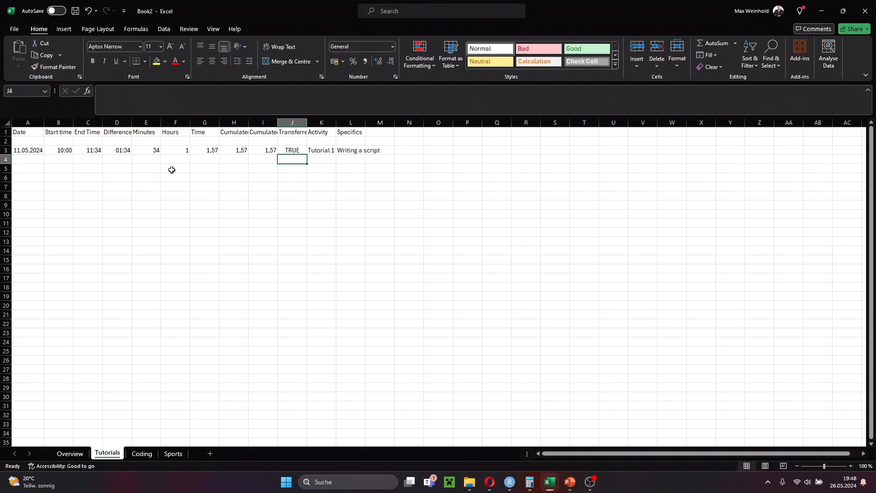
- Copy the date from cell A3 into cells A4 and A5
{"action": "left_click", "coordinate": [19, 159]}
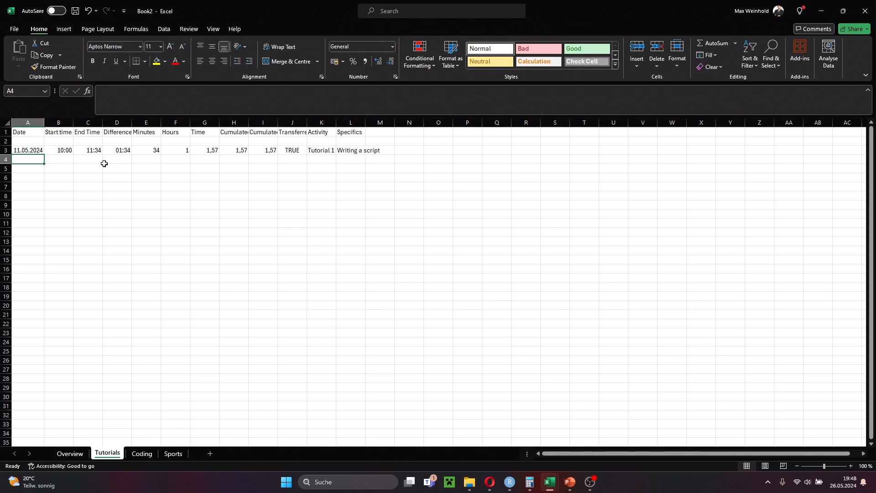
{"action": "key", "text": "Up"}
{"action": "key", "text": "ctrl+c"}
{"action": "key", "text": "Down"}
{"action": "key", "text": "ctrl+v"}
{"action": "key", "text": "Down"}
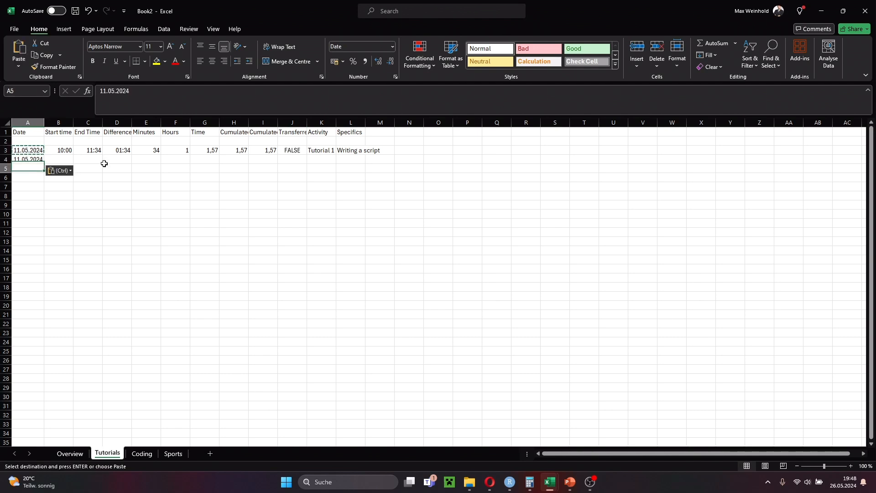
{"action": "key", "text": "ctrl+v"}
- Enter the start time 12:12 in cell B4 and the end time 13:24 in C4
{"action": "key", "text": "Right"}
{"action": "key", "text": "Up"}
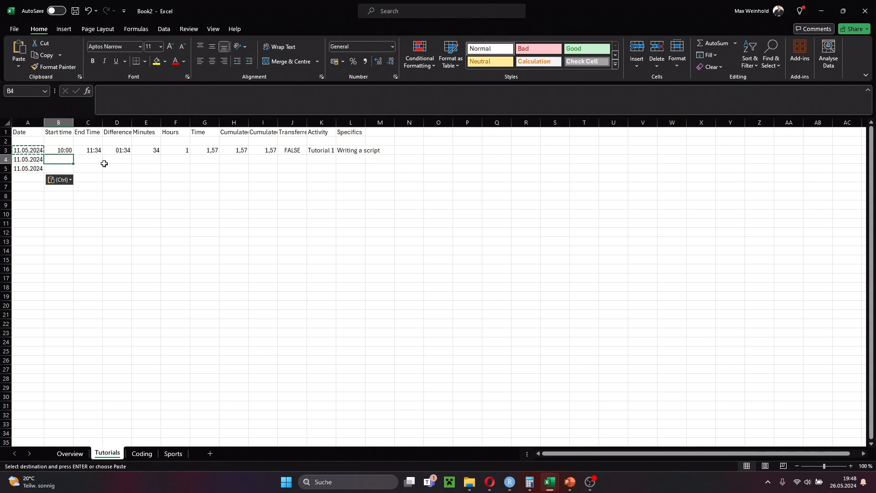
{"action": "type", "text": "12:1"}
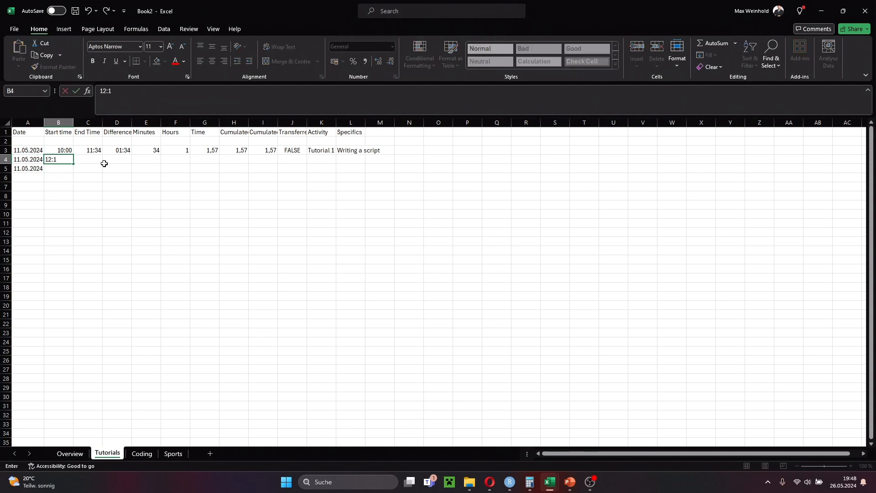
{"action": "type", "text": "2"}
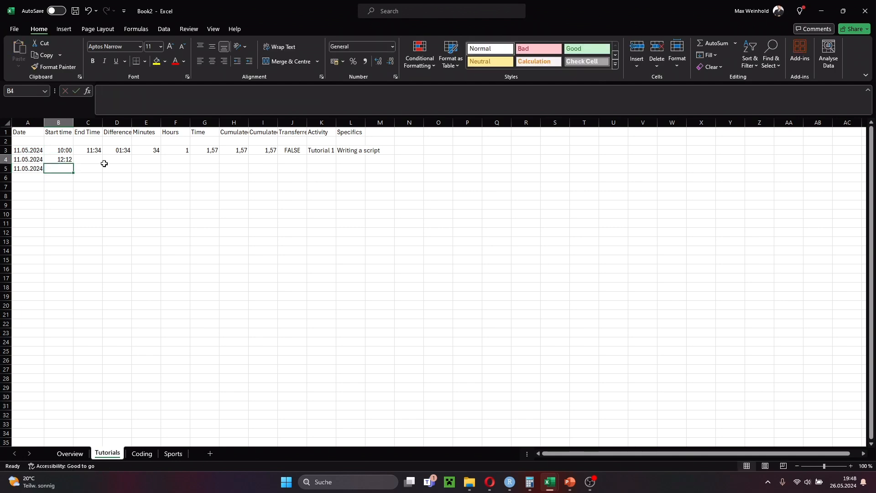
{"action": "key", "text": "Tab"}
{"action": "type", "text": "13:24"}
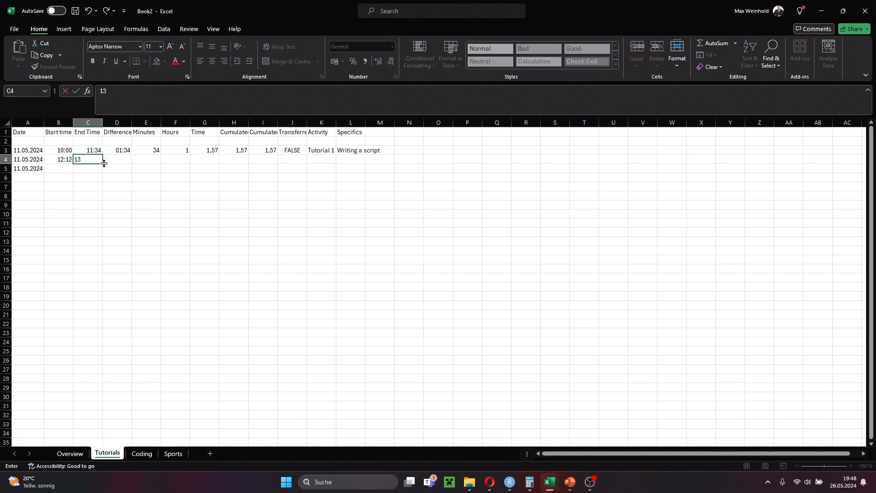
{"action": "key", "text": "Return"}
- Copy the formulas and activity from D3 through K3 into row 4, and enter Recordings as the specifics in L4
{"action": "key", "text": "Up"}
{"action": "key", "text": "Up"}
{"action": "key", "text": "Right"}
{"action": "key", "text": "ctrl+c"}
{"action": "key", "text": "Down"}
{"action": "key", "text": "ctrl+v"}
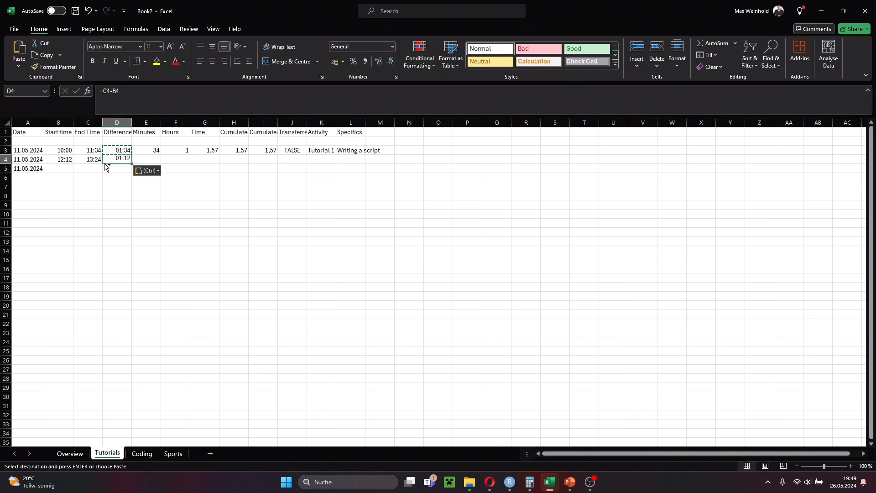
{"action": "key", "text": "Up"}
{"action": "key", "text": "Right"}
{"action": "key", "text": "ctrl+c"}
{"action": "key", "text": "Down"}
{"action": "key", "text": "ctrl+v"}
{"action": "key", "text": "Up"}
{"action": "key", "text": "Right"}
{"action": "key", "text": "ctrl+c"}
{"action": "key", "text": "Down"}
{"action": "key", "text": "ctrl+v"}
{"action": "key", "text": "Up"}
{"action": "key", "text": "Right"}
{"action": "key", "text": "ctrl+c"}
{"action": "key", "text": "Down"}
{"action": "key", "text": "ctrl+v"}
{"action": "key", "text": "Up"}
{"action": "key", "text": "Right"}
{"action": "key", "text": "ctrl+c"}
{"action": "key", "text": "Down"}
{"action": "key", "text": "ctrl+v"}
{"action": "key", "text": "Up"}
{"action": "key", "text": "Right"}
{"action": "key", "text": "ctrl+c"}
{"action": "key", "text": "Down"}
{"action": "key", "text": "ctrl+v"}
{"action": "key", "text": "Up"}
{"action": "key", "text": "Right"}
{"action": "key", "text": "ctrl+c"}
{"action": "key", "text": "Down"}
{"action": "key", "text": "ctrl+v"}
{"action": "key", "text": "Up"}
{"action": "key", "text": "Right"}
{"action": "key", "text": "ctrl+c"}
{"action": "key", "text": "Down"}
{"action": "key", "text": "ctrl+v"}
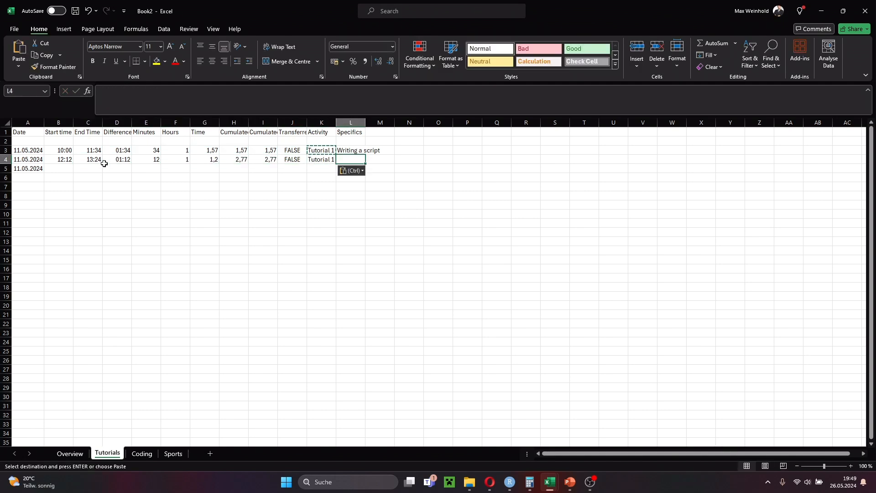
{"action": "key", "text": "Right"}
{"action": "type", "text": "Recordings"}
- Fill row 5 with the date 12.05.2024, start time 19:00 and end time 21:24
{"action": "left_click", "coordinate": [103, 166]}
{"action": "key", "text": "Left"}
{"action": "key", "text": "Left"}
{"action": "type", "text": "12.05.2024"}
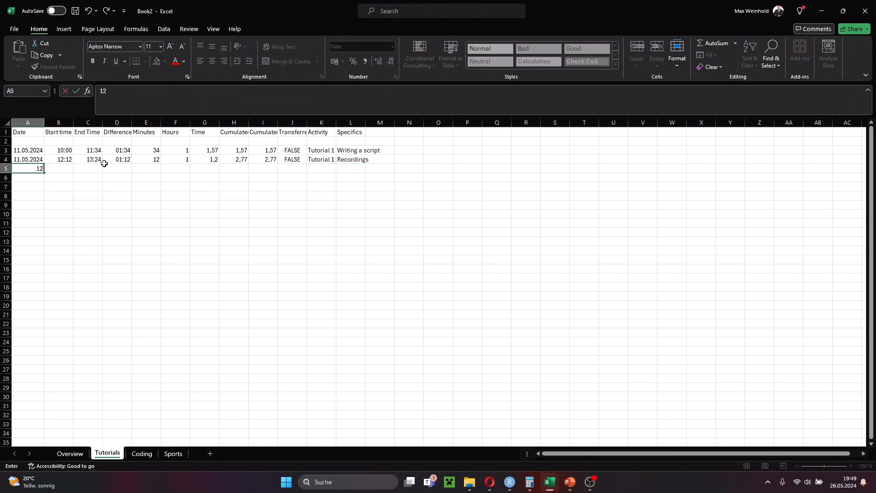
{"action": "key", "text": "Tab"}
{"action": "type", "text": "19:00"}
{"action": "key", "text": "Tab"}
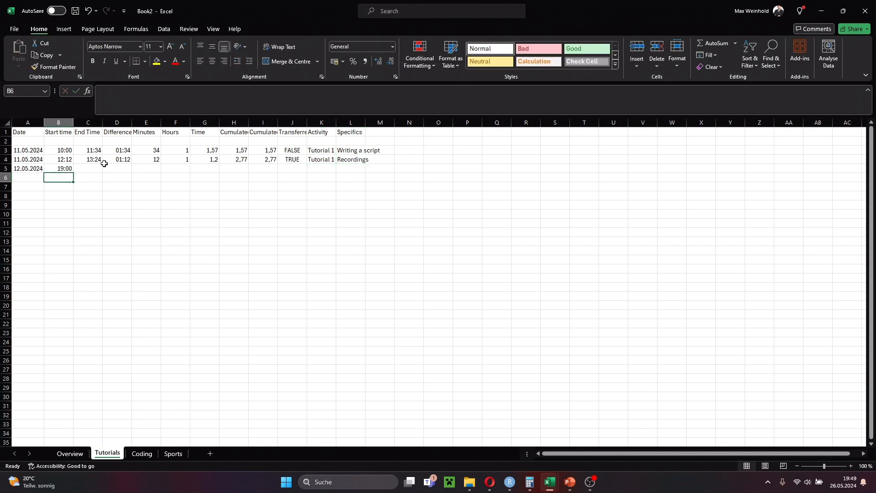
{"action": "type", "text": "21:24"}
{"action": "key", "text": "Tab"}
- Copy the formulas and activity from D4 through K4 into row 5
{"action": "key", "text": "Up"}
{"action": "key", "text": "ctrl+c"}
{"action": "key", "text": "Down"}
{"action": "key", "text": "ctrl+v"}
{"action": "key", "text": "Up"}
{"action": "key", "text": "Right"}
{"action": "key", "text": "ctrl+c"}
{"action": "key", "text": "Down"}
{"action": "key", "text": "ctrl+v"}
{"action": "key", "text": "Up"}
{"action": "key", "text": "Right"}
{"action": "key", "text": "ctrl+c"}
{"action": "key", "text": "Down"}
{"action": "key", "text": "ctrl+v"}
{"action": "key", "text": "Up"}
{"action": "key", "text": "Right"}
{"action": "key", "text": "ctrl+c"}
{"action": "key", "text": "Down"}
{"action": "key", "text": "ctrl+v"}
{"action": "key", "text": "Up"}
{"action": "key", "text": "Right"}
{"action": "key", "text": "ctrl+c"}
{"action": "key", "text": "Down"}
{"action": "key", "text": "ctrl+v"}
{"action": "key", "text": "Up"}
{"action": "key", "text": "Right"}
{"action": "key", "text": "ctrl+c"}
{"action": "key", "text": "Down"}
{"action": "key", "text": "ctrl+v"}
{"action": "key", "text": "Up"}
{"action": "key", "text": "Right"}
{"action": "key", "text": "ctrl+c"}
{"action": "key", "text": "Down"}
{"action": "key", "text": "ctrl+v"}
{"action": "key", "text": "Up"}
{"action": "key", "text": "Right"}
{"action": "key", "text": "ctrl+c"}
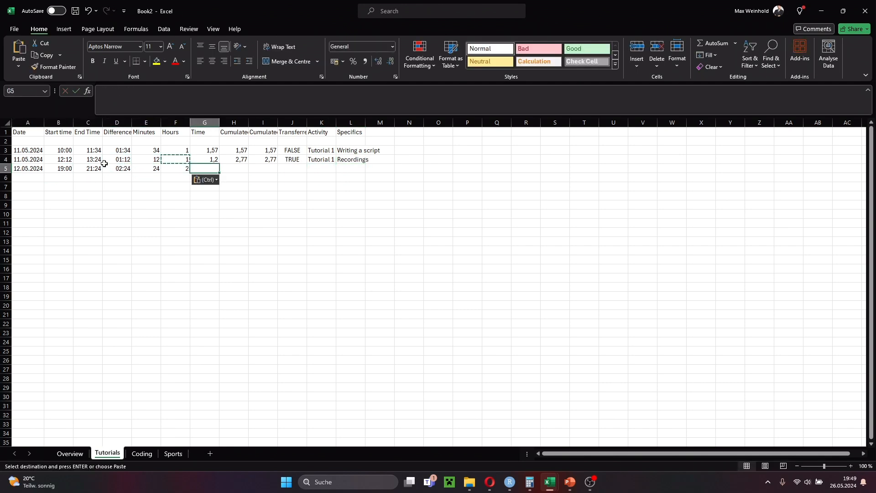
{"action": "key", "text": "Down"}
{"action": "key", "text": "ctrl+v"}
- Enter Cutting as the specifics in cell L5 and return to the row's date cell
{"action": "key", "text": "Right"}
{"action": "type", "text": "Cutting"}
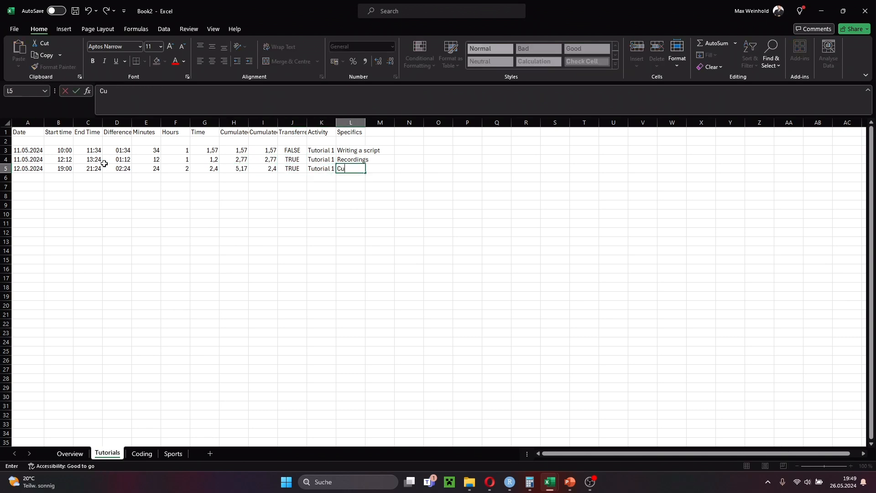
{"action": "key", "text": "Return"}
{"action": "key", "text": "Up"}
{"action": "key", "text": "Home"}
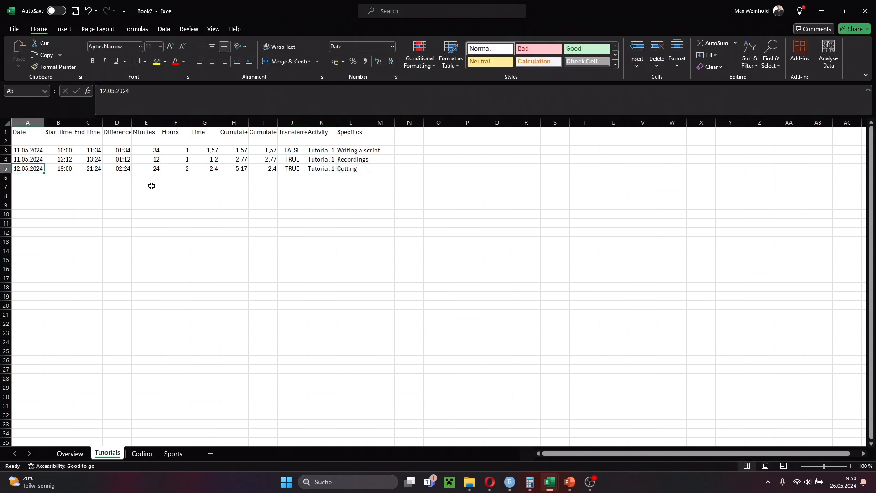